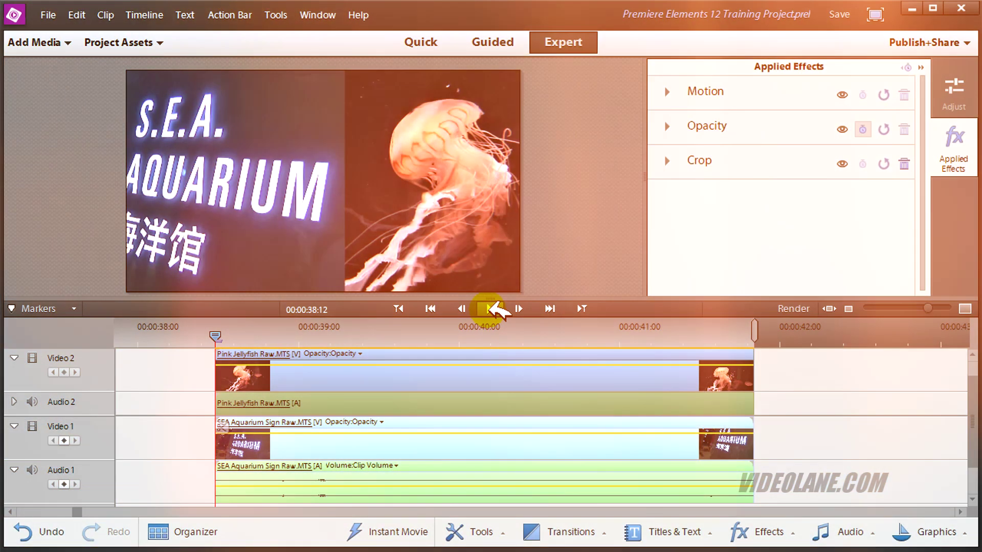
# - Play the finished split-screen preview, then play it in reverse with J
pyautogui.click(492, 309)
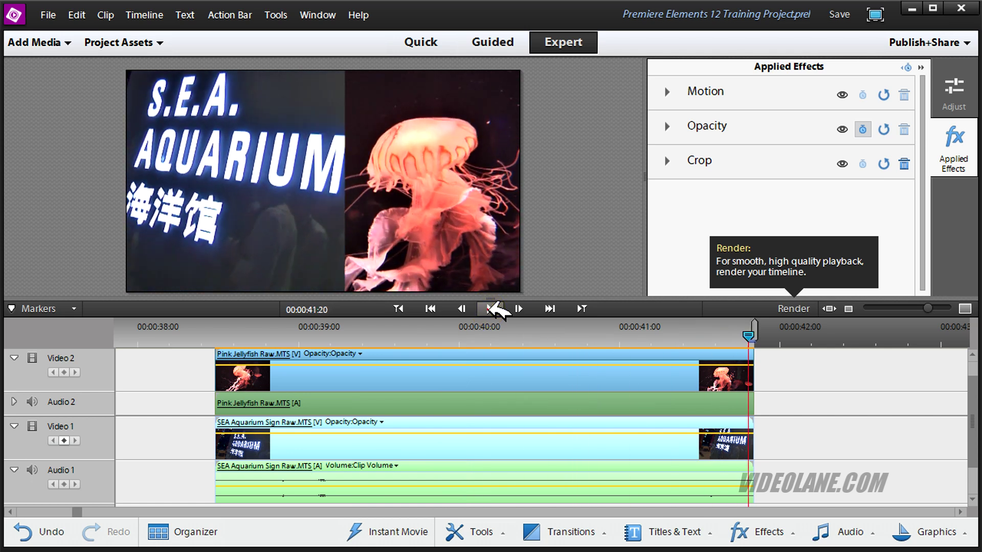
pyautogui.press('j')
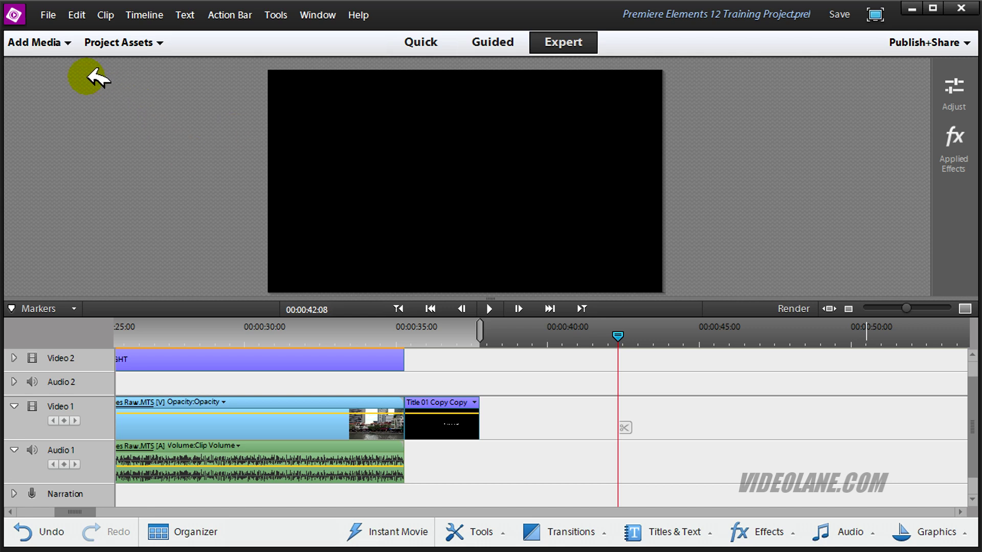
# - Import SEA Aquarium Sign Raw.MTS and Pink Jellyfish Raw.MTS through Add Media > Files and folders
pyautogui.click(67, 43)
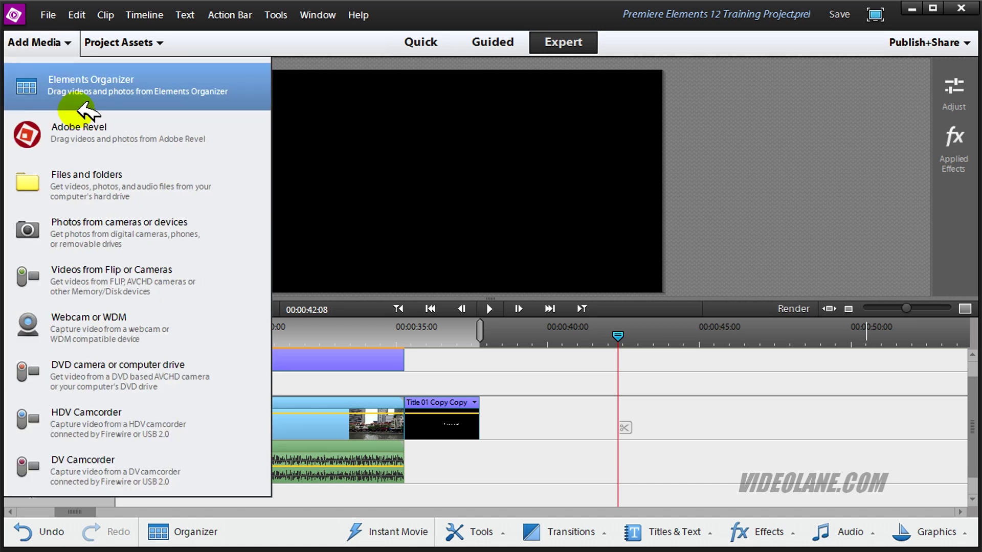
pyautogui.click(91, 172)
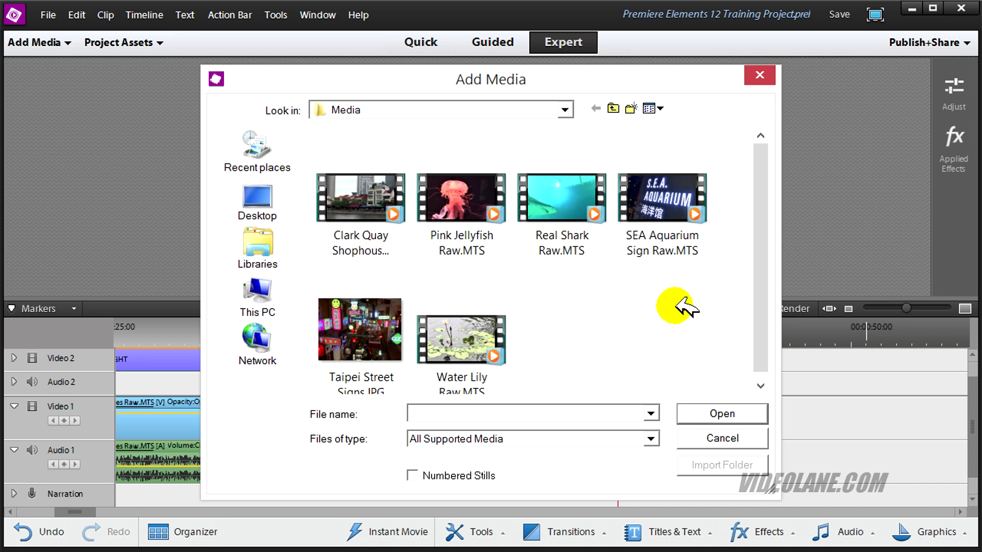
pyautogui.click(662, 205)
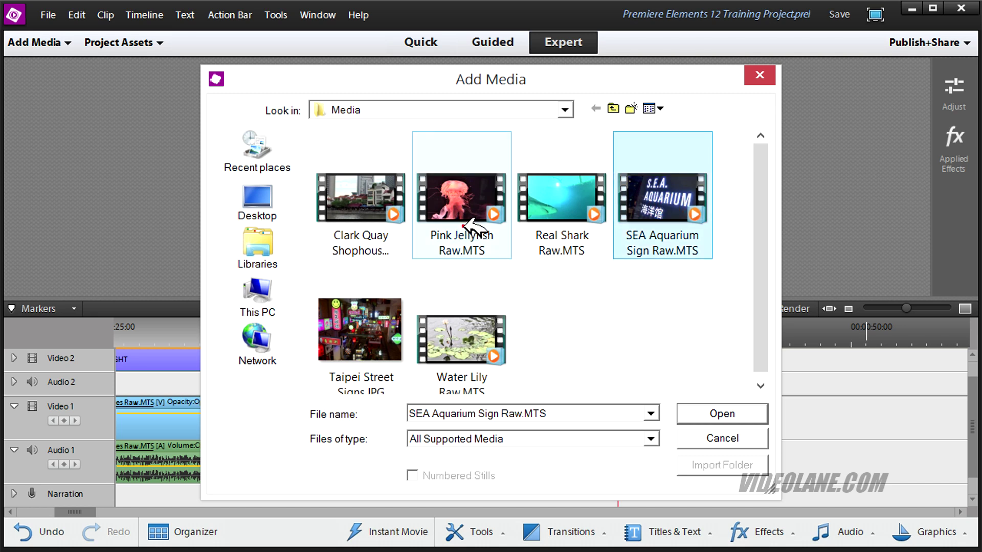
pyautogui.click(463, 225)
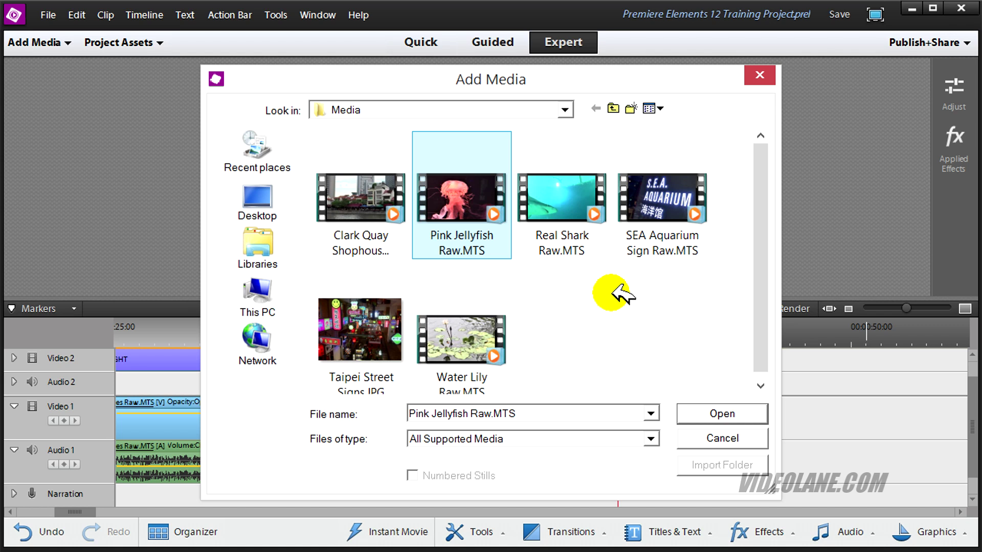
pyautogui.keyDown('ctrl'); pyautogui.click(670, 203); pyautogui.keyUp('ctrl')
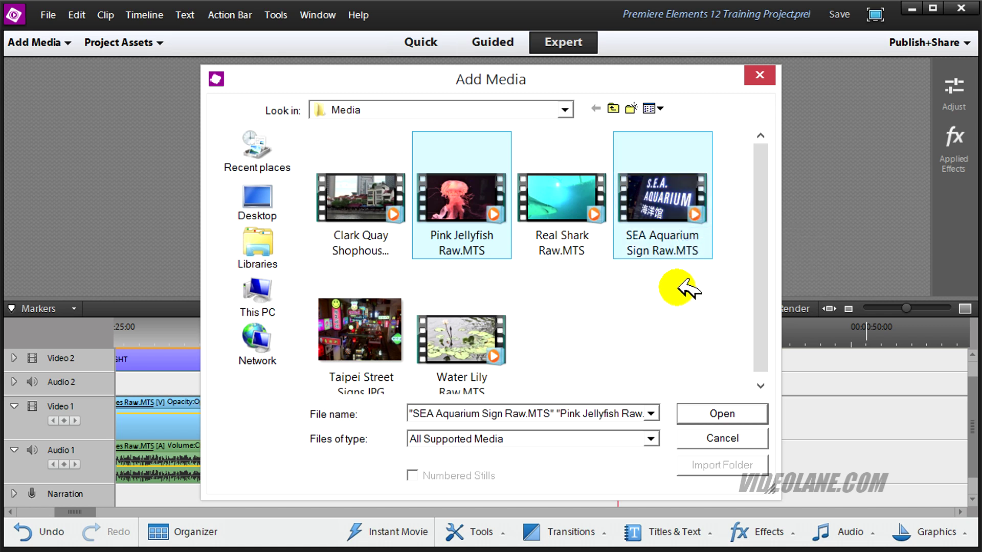
pyautogui.click(725, 412)
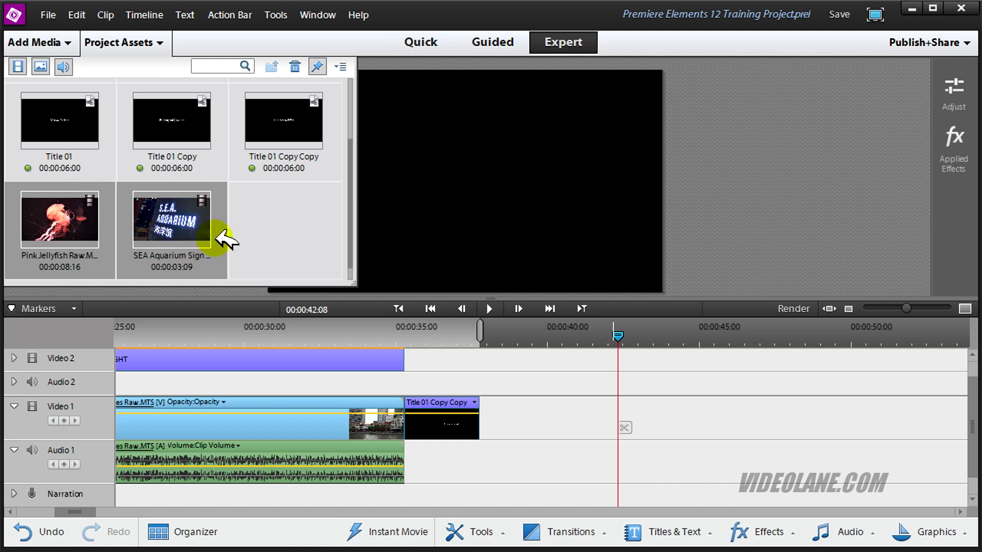
# - Drag the SEA Aquarium Sign clip onto Video 1 right after Title 01 Copy Copy
pyautogui.click(234, 240)
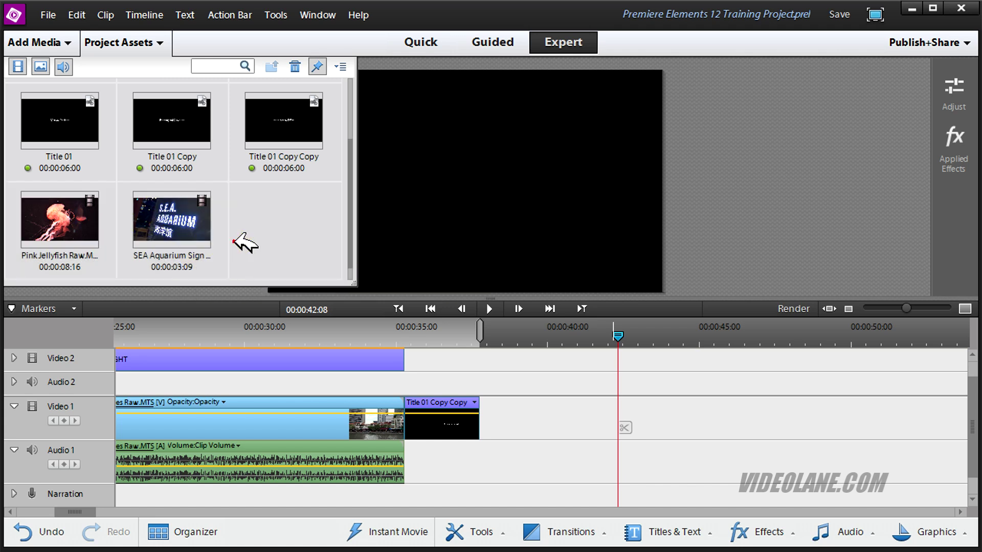
pyautogui.click(223, 231)
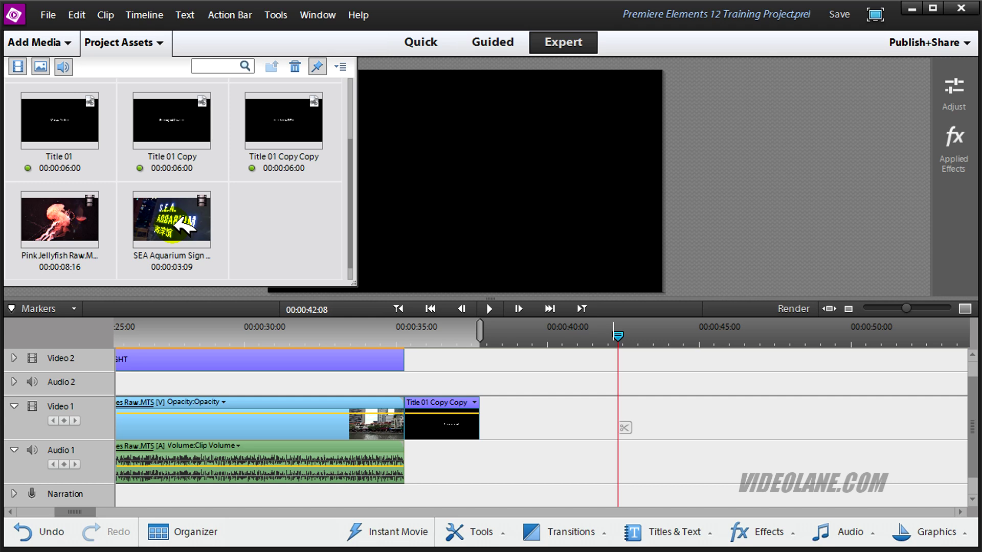
pyautogui.click(180, 223)
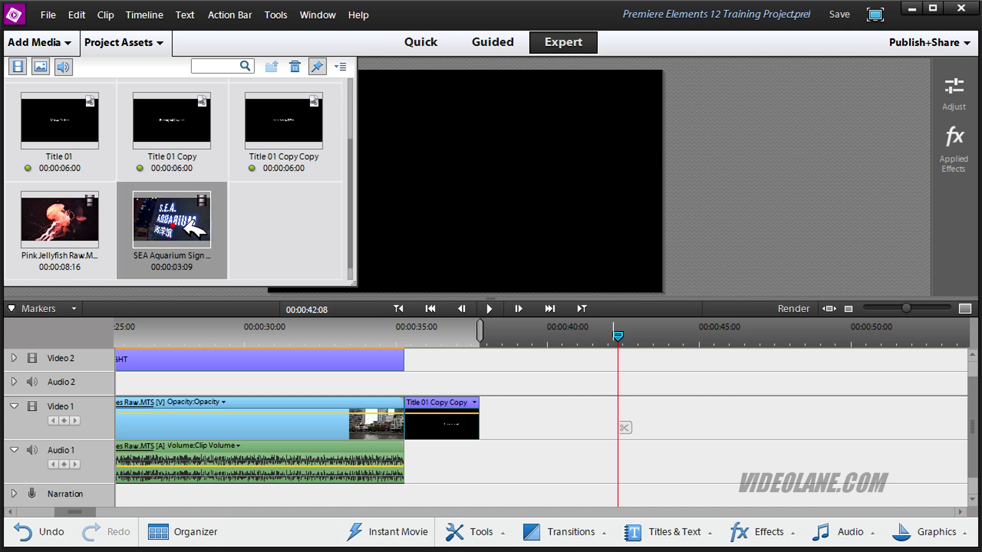
pyautogui.moveTo(184, 223); pyautogui.dragTo(507, 421)
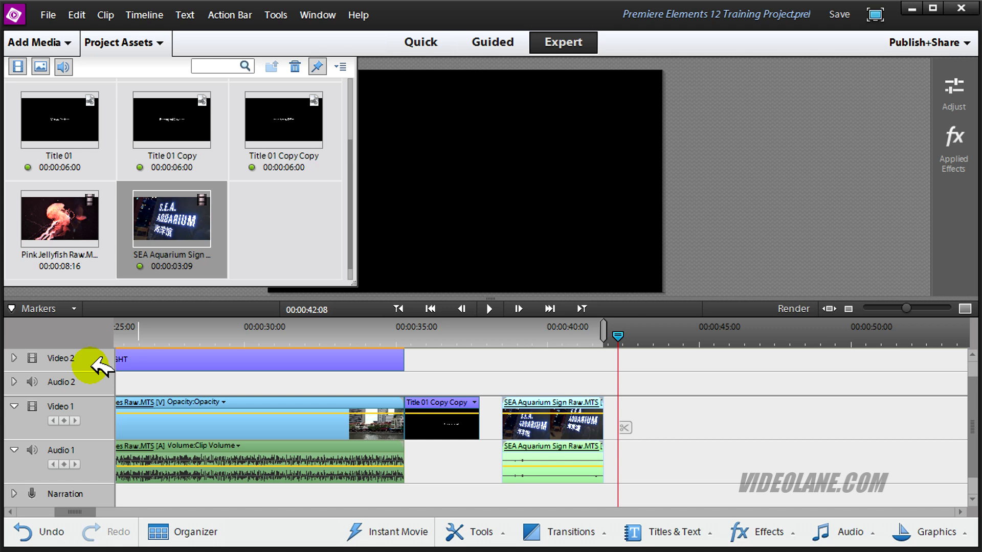
# - Close Project Assets and play the SEA Aquarium Sign clip from its start
pyautogui.click(541, 400)
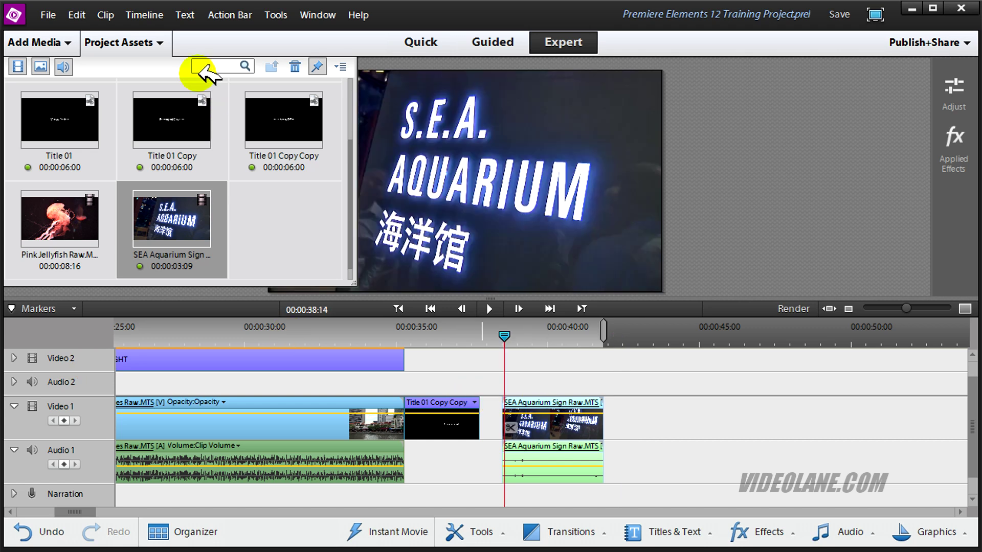
pyautogui.click(165, 43)
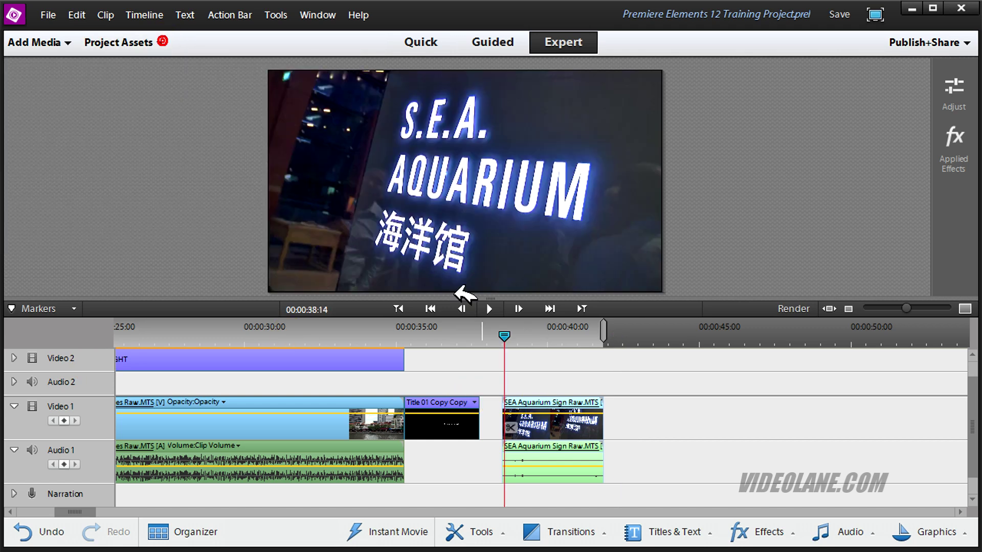
pyautogui.click(492, 309)
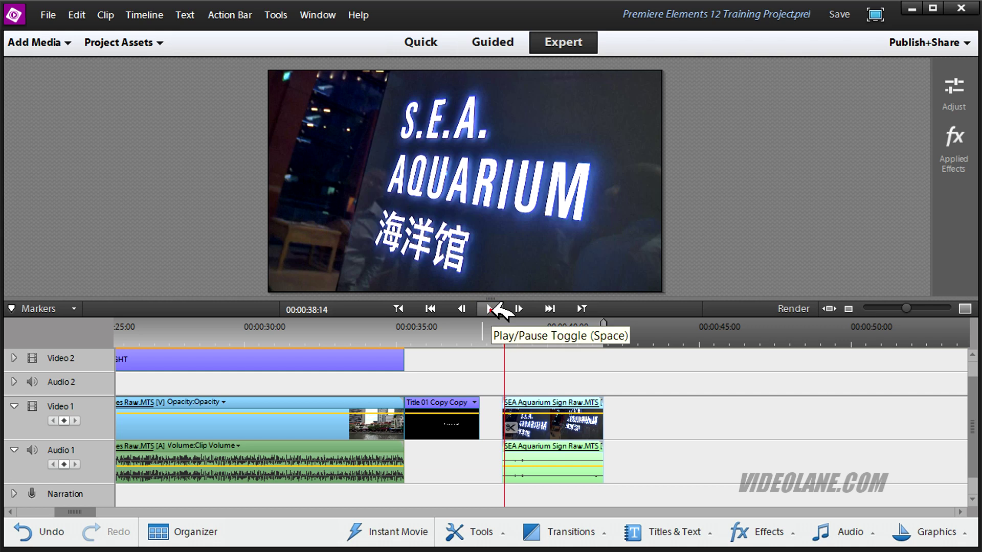
pyautogui.click(492, 308)
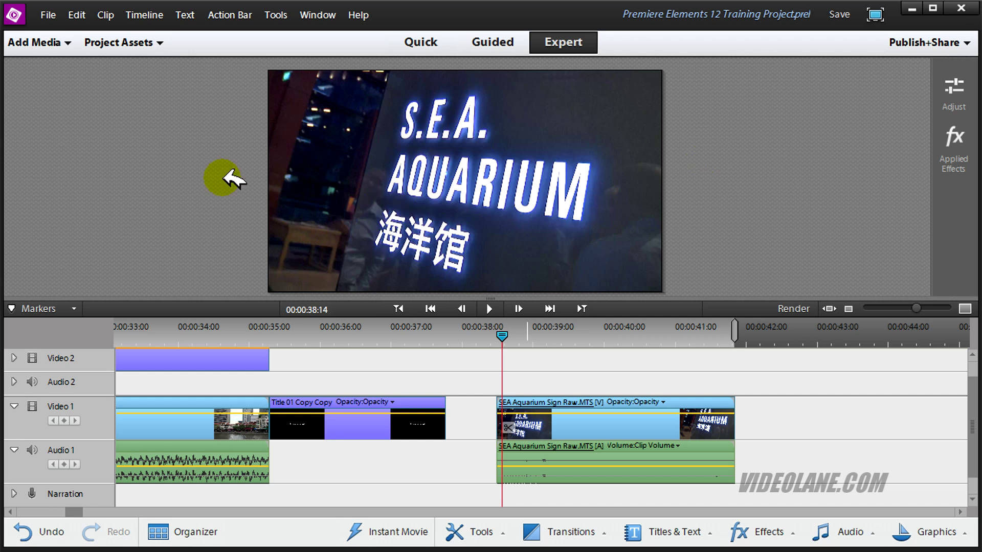
# - Place the Pink Jellyfish clip on Video 2 above the sign clip
pyautogui.click(156, 43)
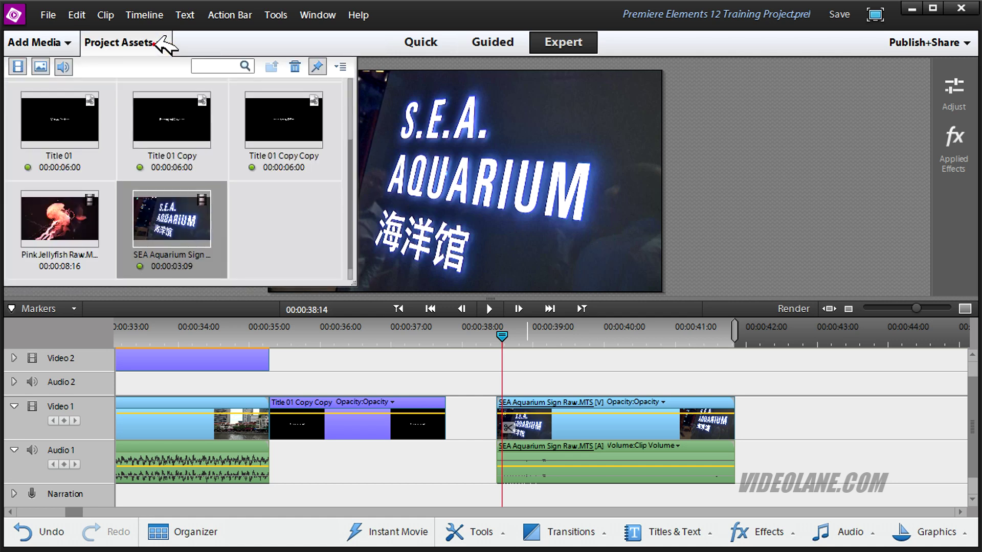
pyautogui.click(74, 214)
pyautogui.moveTo(255, 252); pyautogui.dragTo(497, 364)
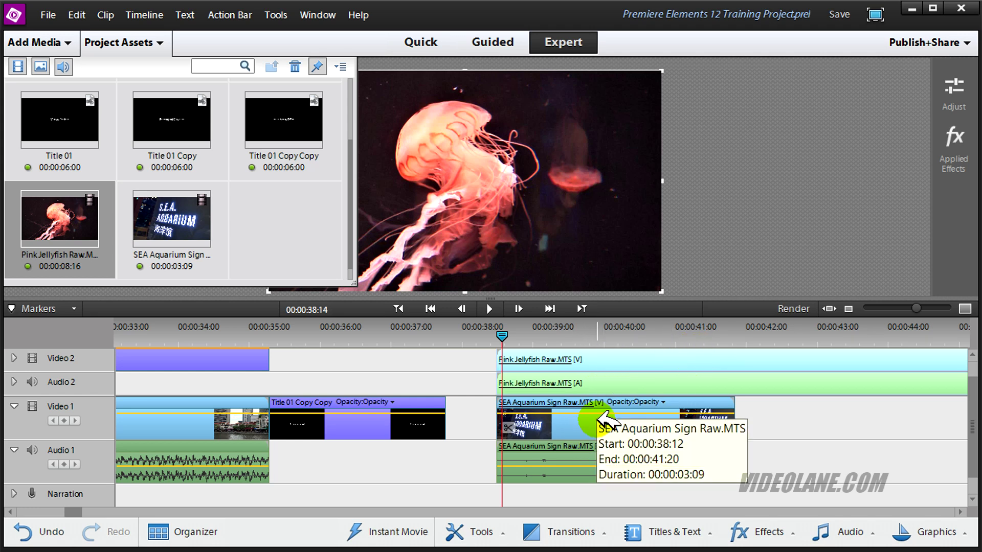
# - Zoom the timeline out and trim the jellyfish clip to end with the sign clip
pyautogui.moveTo(916, 308); pyautogui.dragTo(912, 308)
pyautogui.moveTo(884, 360); pyautogui.dragTo(687, 353)
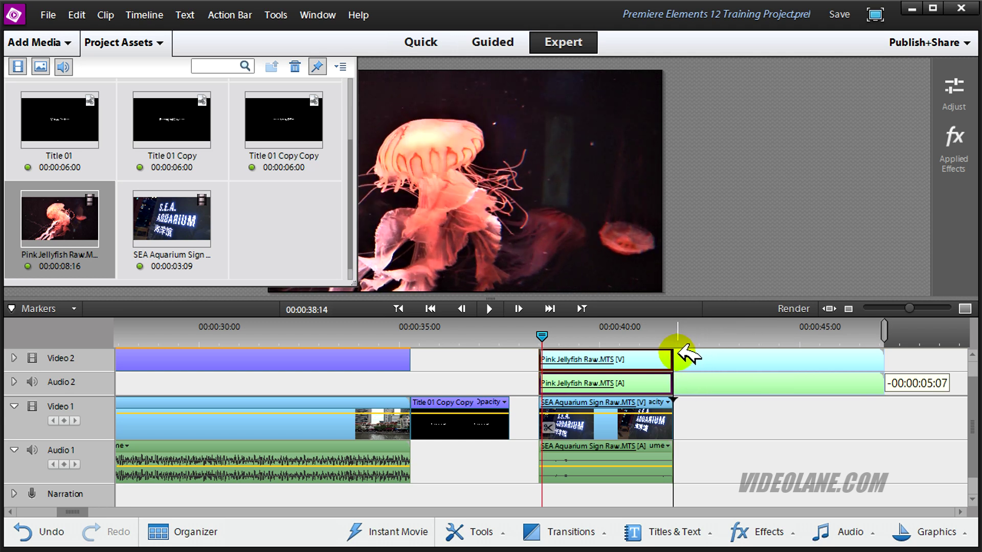
pyautogui.moveTo(687, 353); pyautogui.dragTo(686, 353)
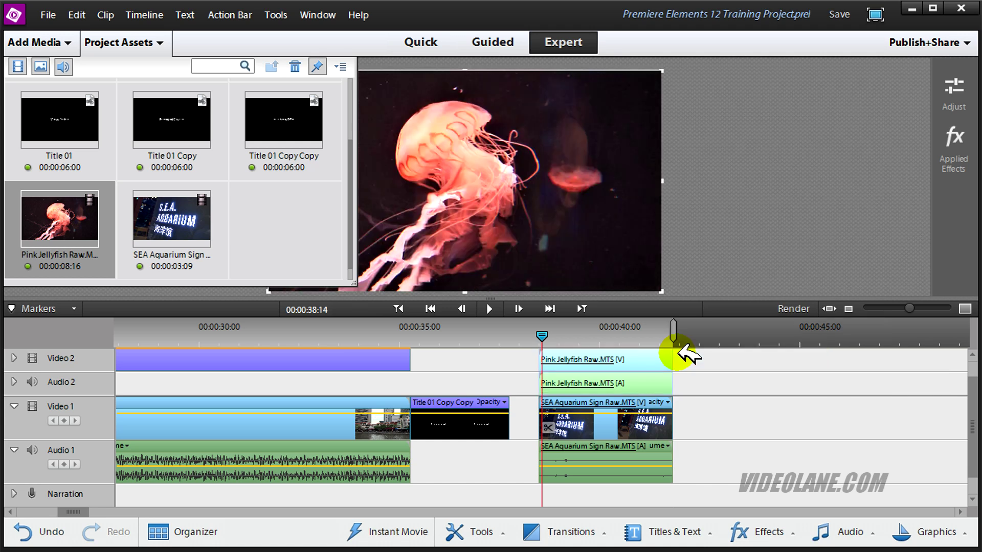
# - Play the stacked clips from the sign clip's start, then park the playhead at 00:00:40:00
pyautogui.click(163, 42)
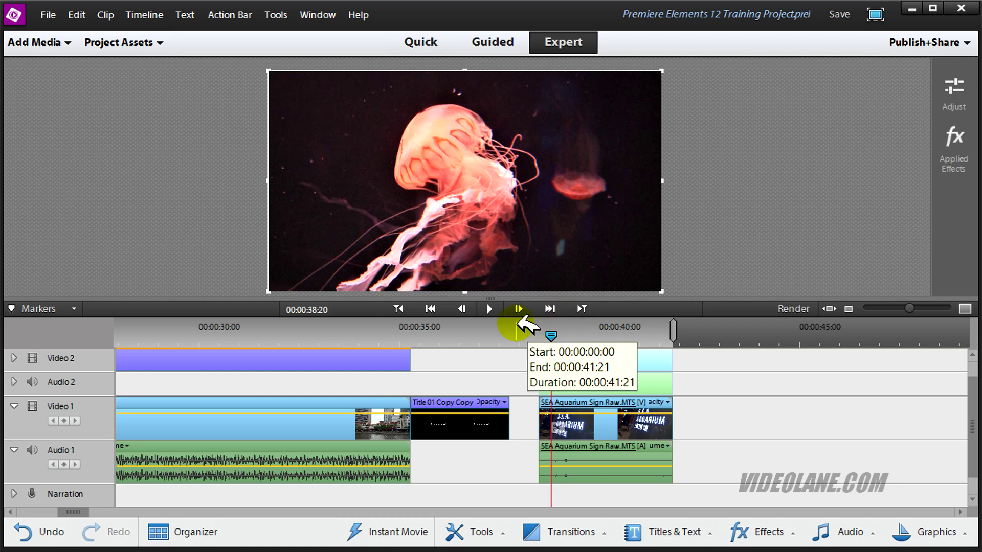
pyautogui.click(400, 309)
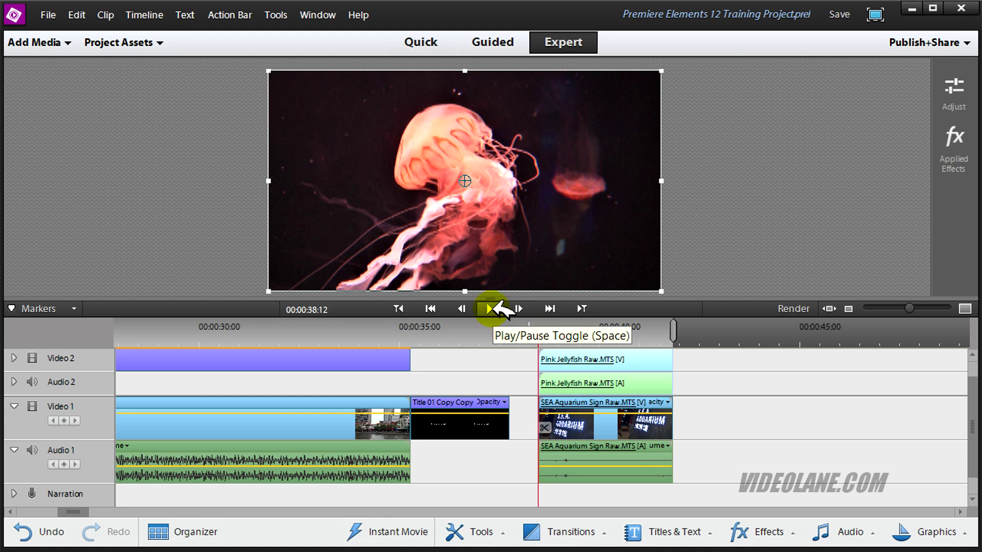
pyautogui.click(491, 309)
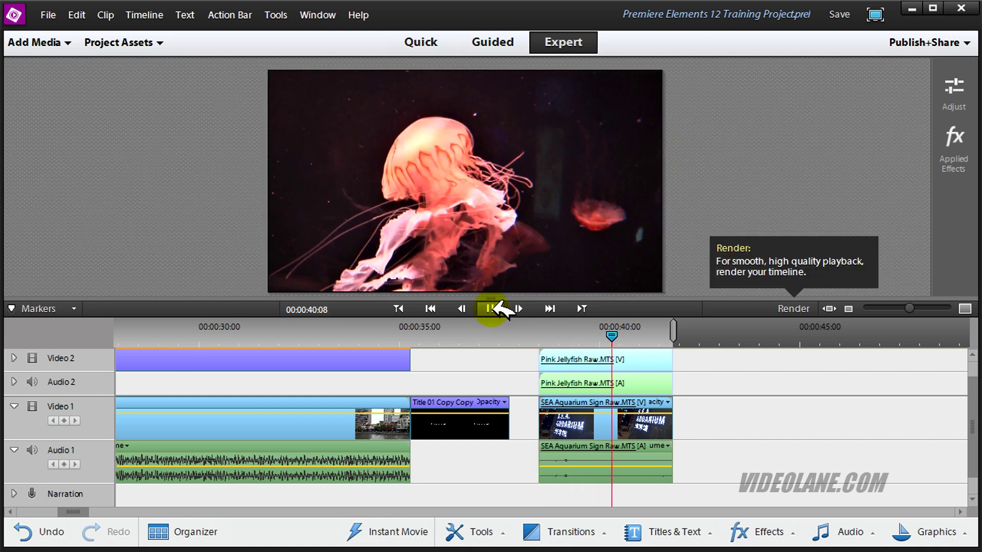
pyautogui.click(491, 309)
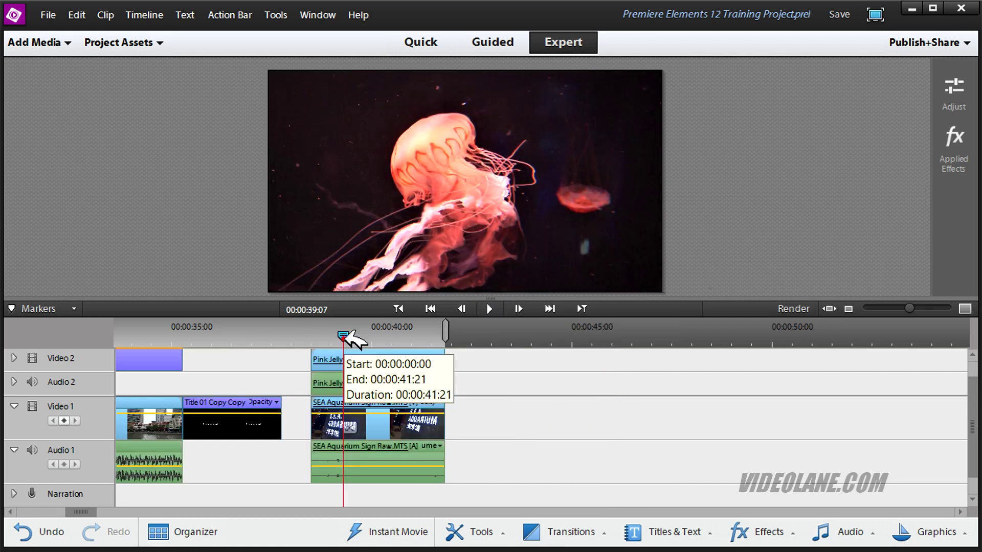
pyautogui.click(342, 338)
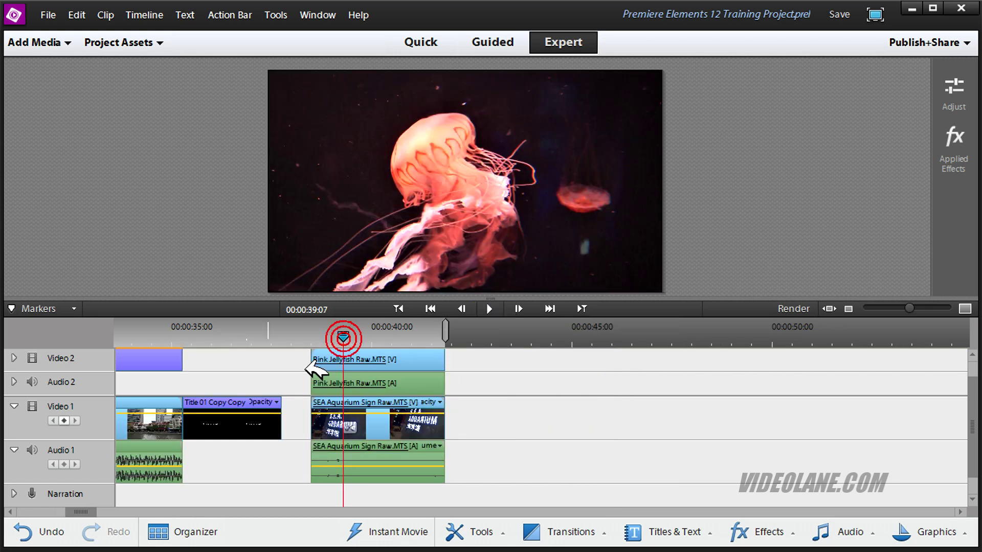
pyautogui.click(371, 332)
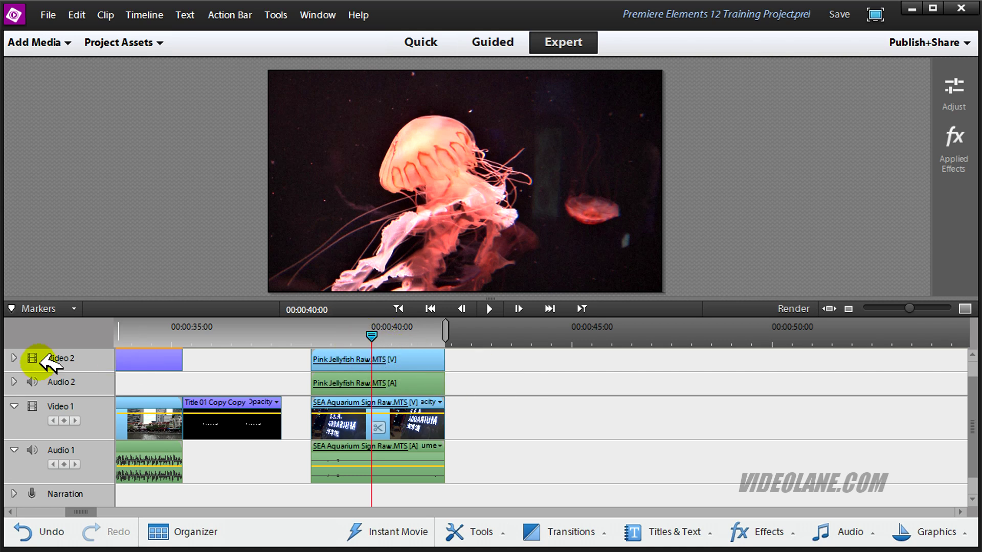
# - Expand Video 2 to show thumbnails and zoom the timeline in around 00:00:40
pyautogui.click(14, 358)
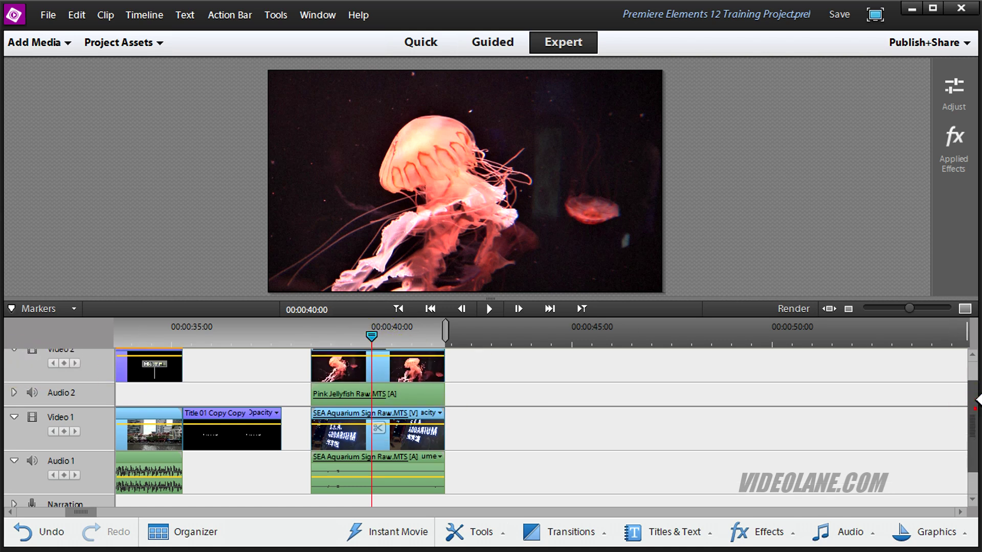
pyautogui.moveTo(975, 404); pyautogui.dragTo(975, 403)
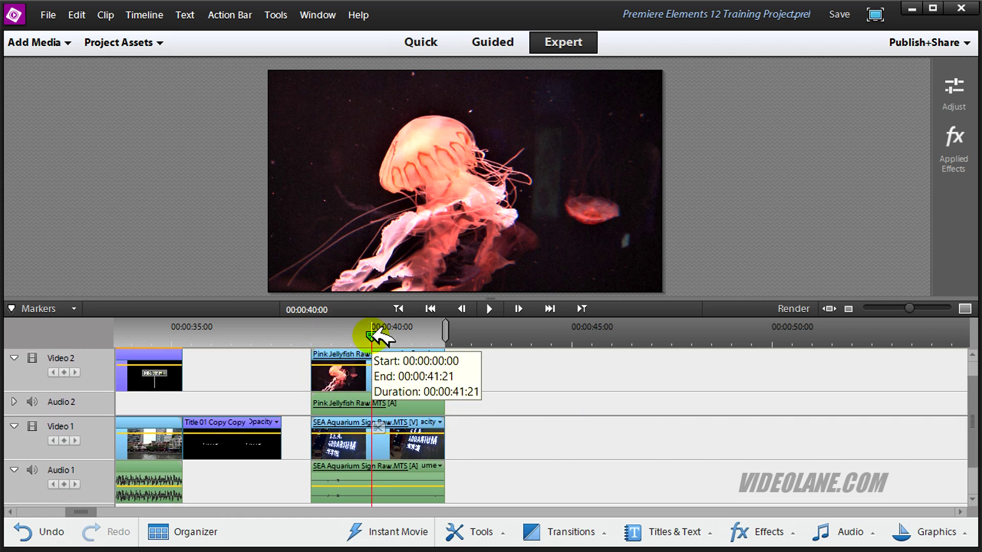
pyautogui.moveTo(909, 308); pyautogui.dragTo(930, 307)
pyautogui.press('Left')
pyautogui.press('Left')
pyautogui.press('Left')
pyautogui.press('Left')
pyautogui.press('Left')
pyautogui.press('Left')
pyautogui.press('Left')
pyautogui.press('Left')
pyautogui.press('Left')
pyautogui.press('Left')
pyautogui.press('Left')
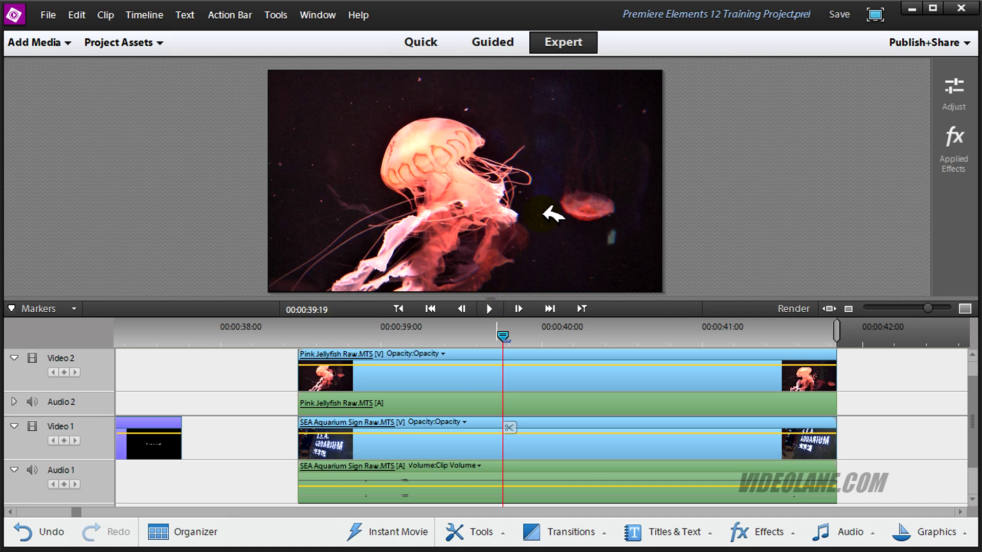
# - Scale the Pink Jellyfish clip to 37.9 and move it right to position 1481.3, 562.5
pyautogui.click(566, 376)
pyautogui.click(499, 366)
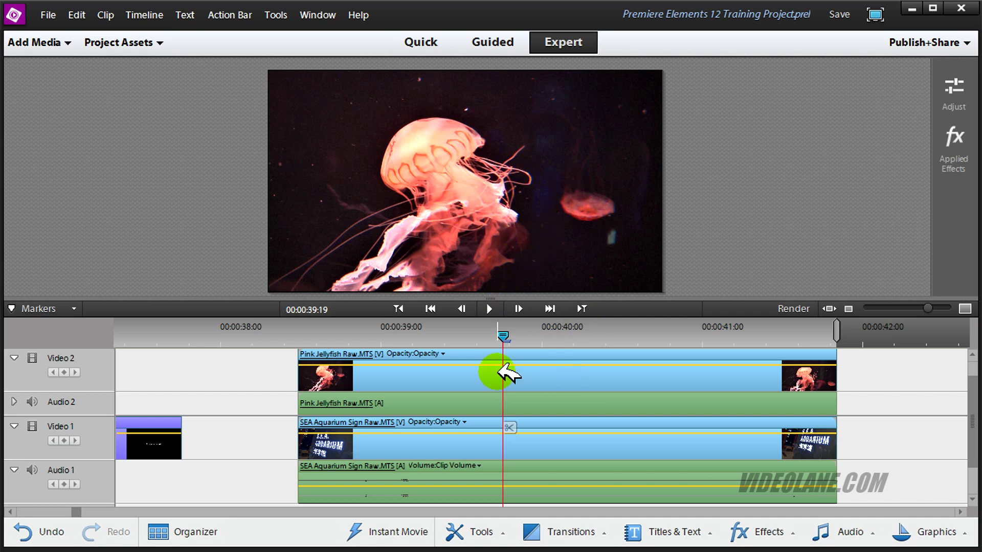
pyautogui.click(568, 376)
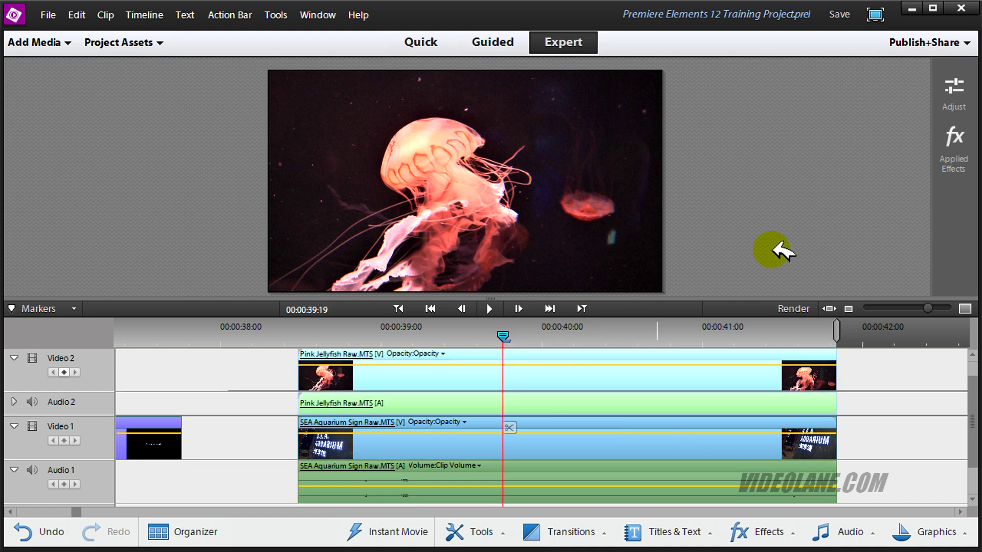
pyautogui.click(940, 172)
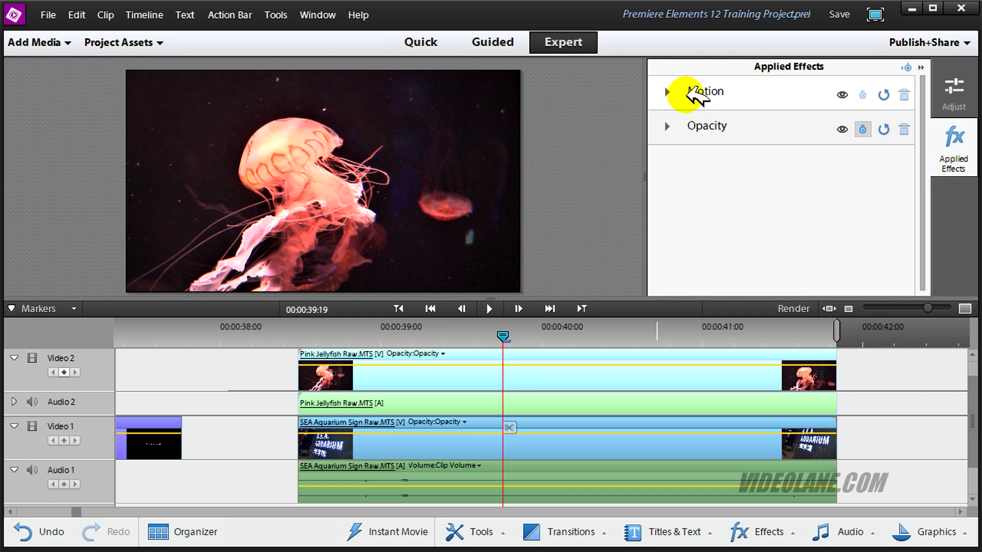
pyautogui.click(687, 93)
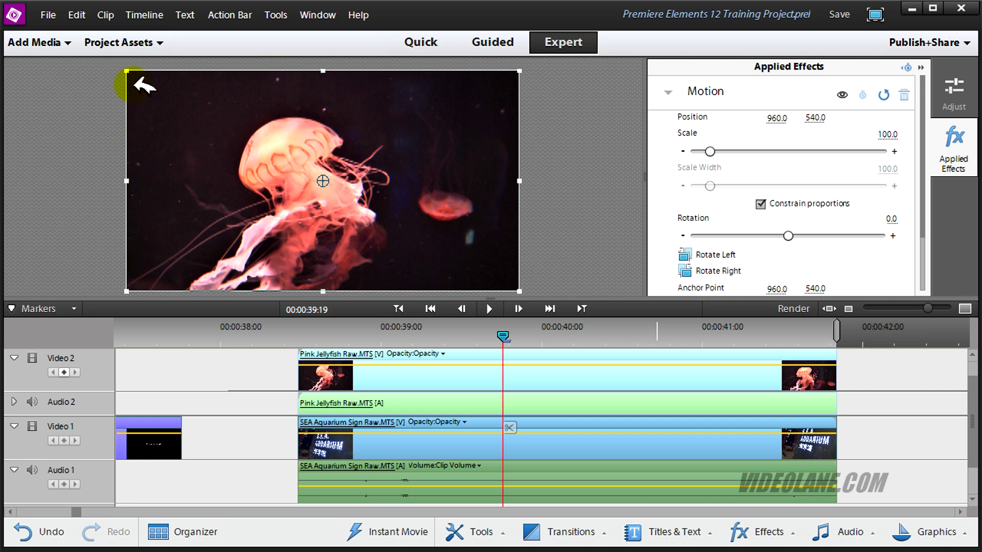
pyautogui.click(521, 179)
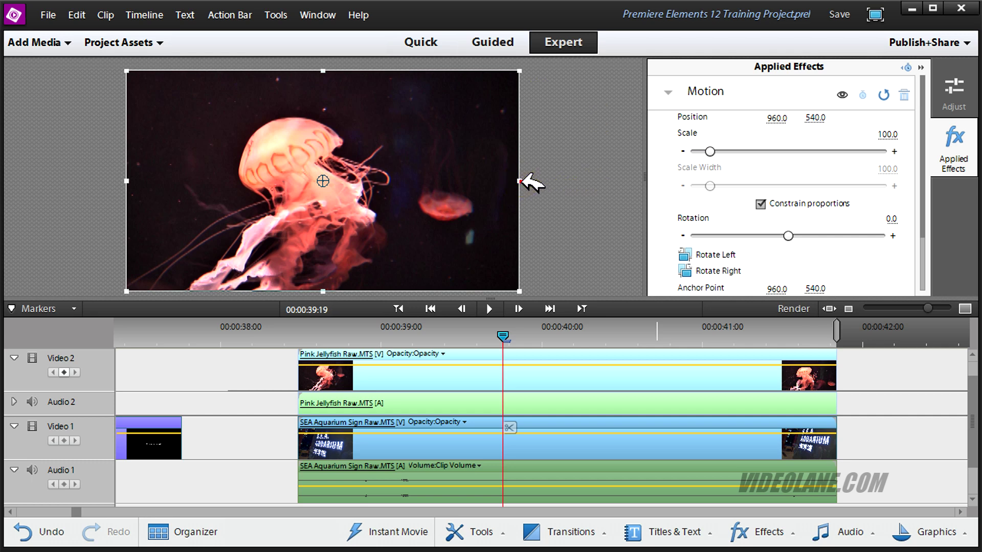
pyautogui.moveTo(521, 180); pyautogui.dragTo(480, 198)
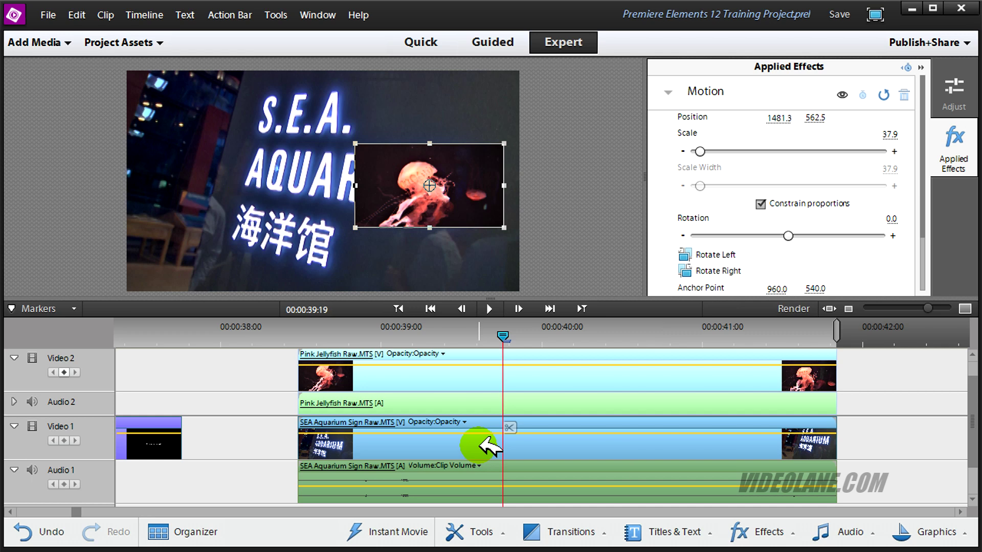
# - Scale the SEA Aquarium sign clip to 49.3 and move it to the frame's left side
pyautogui.click(395, 451)
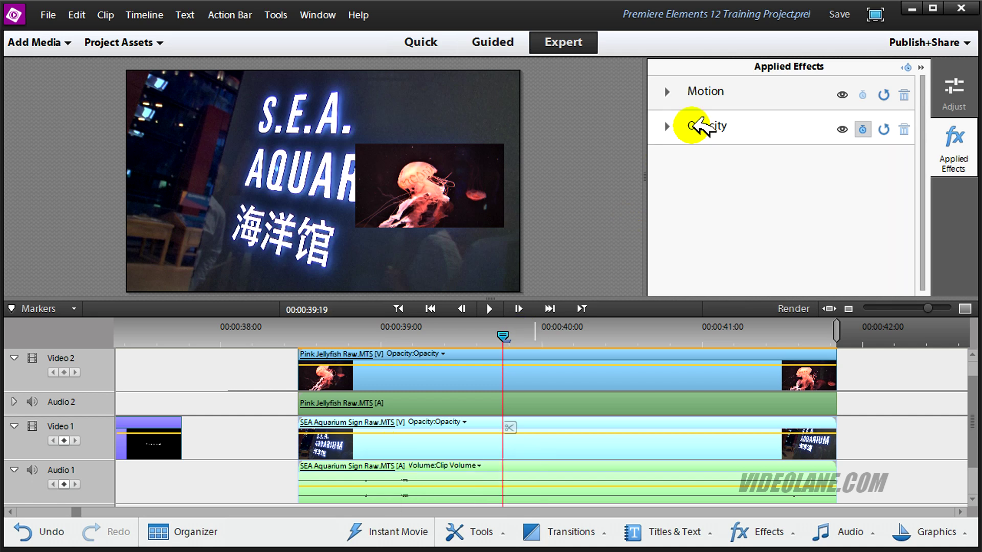
pyautogui.click(706, 94)
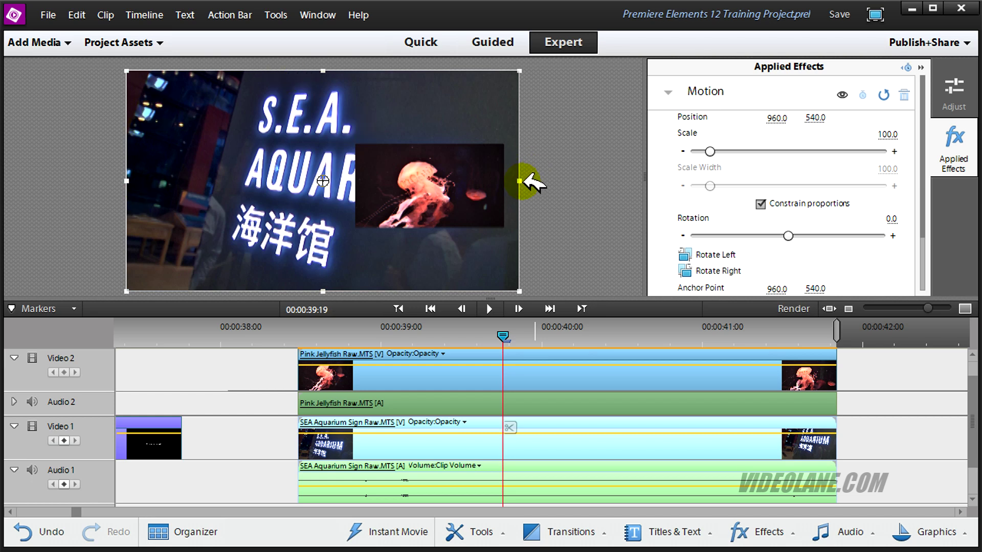
pyautogui.moveTo(524, 180); pyautogui.dragTo(406, 182)
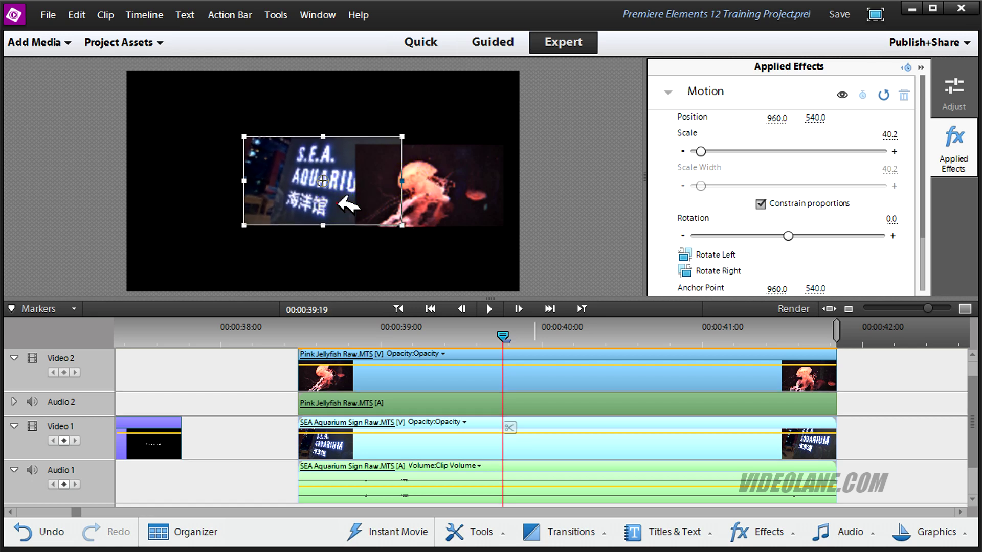
pyautogui.moveTo(337, 204); pyautogui.dragTo(236, 204)
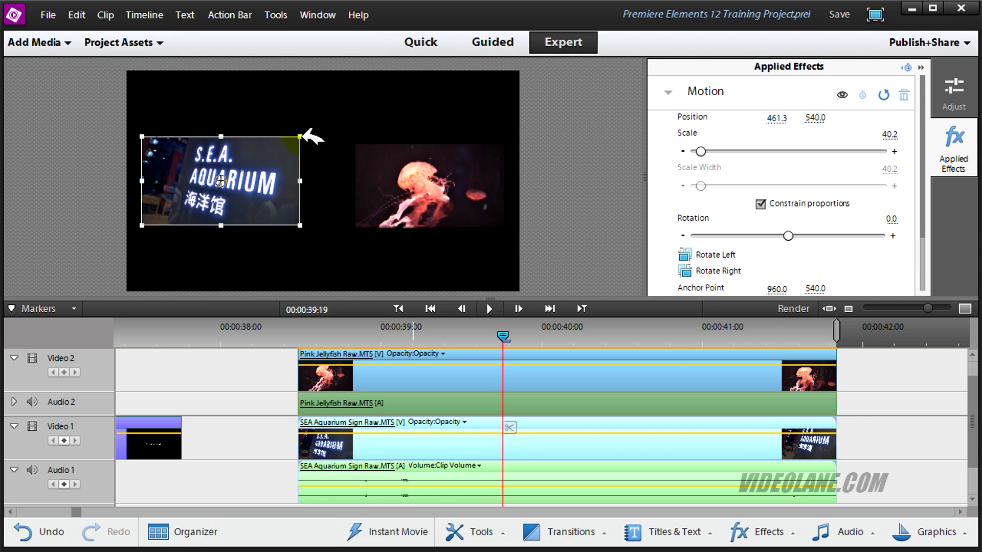
pyautogui.moveTo(301, 136); pyautogui.dragTo(319, 126)
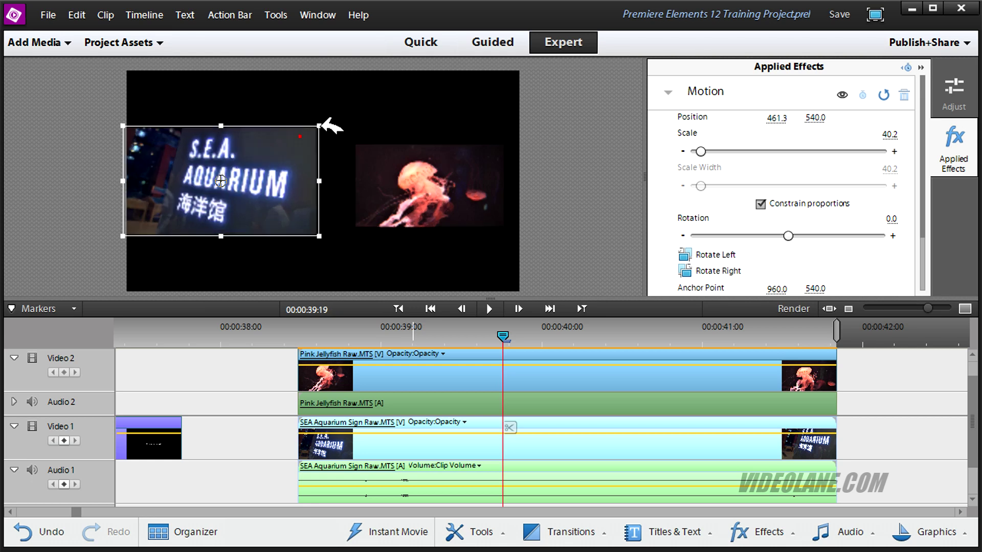
pyautogui.moveTo(281, 174); pyautogui.dragTo(299, 179)
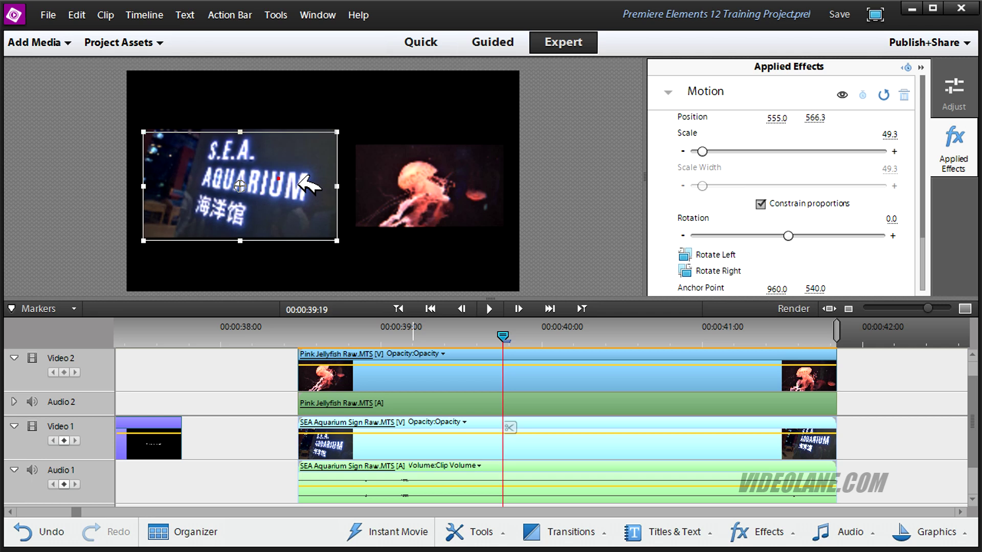
# - Resize and nudge the sign and jellyfish pictures in the monitor so they sit side by side at matching height
pyautogui.click(381, 184)
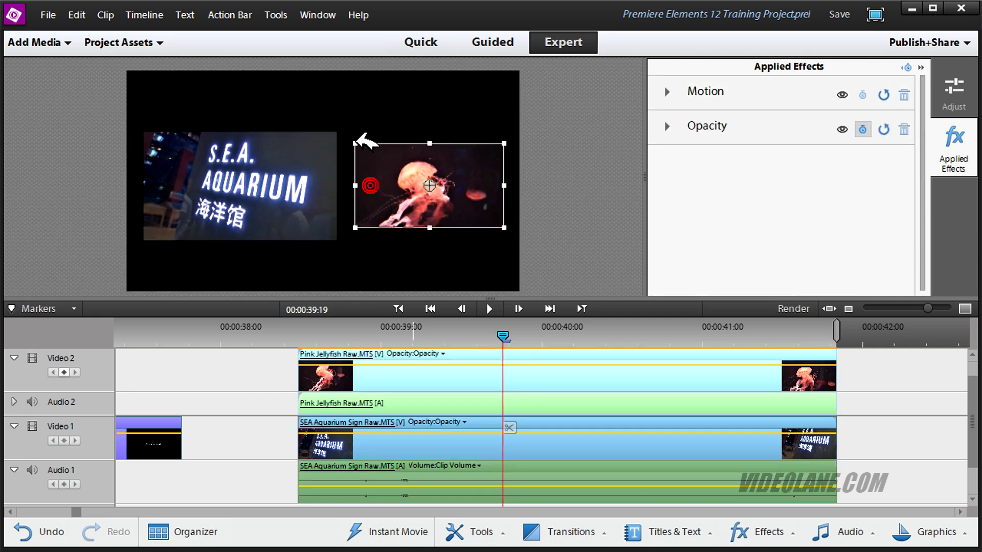
pyautogui.moveTo(356, 143); pyautogui.dragTo(337, 133)
pyautogui.click(290, 165)
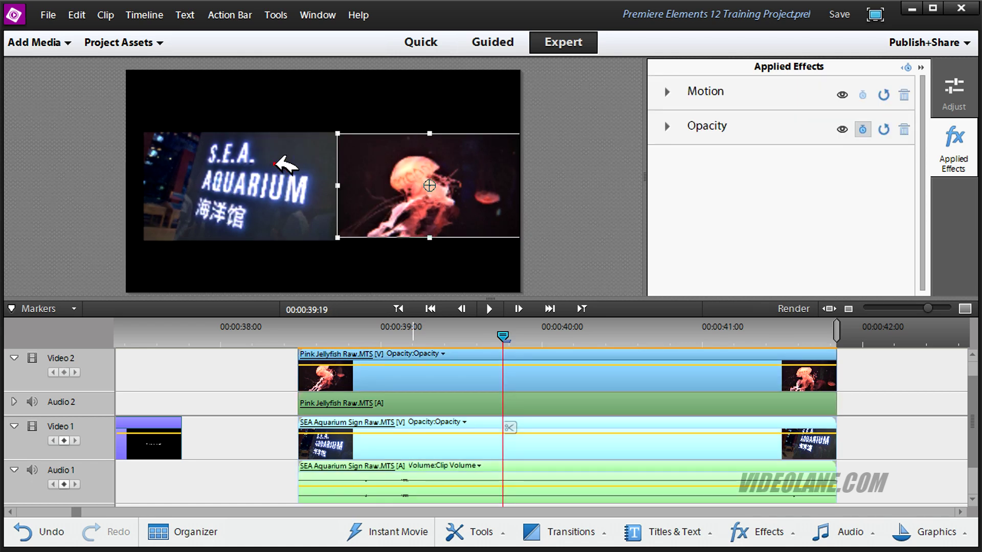
pyautogui.click(275, 163)
pyautogui.moveTo(275, 159); pyautogui.dragTo(264, 153)
pyautogui.moveTo(390, 174); pyautogui.dragTo(383, 171)
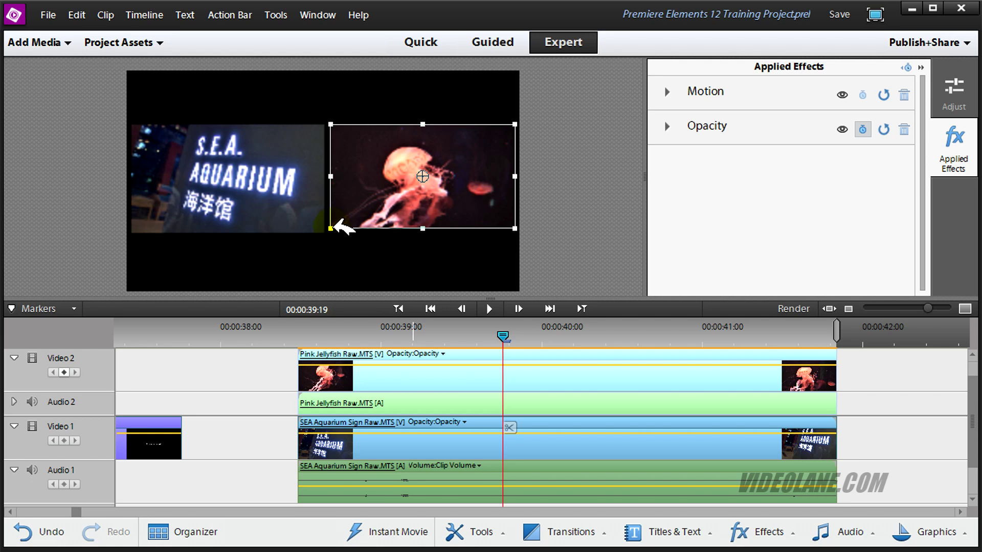
pyautogui.moveTo(335, 228); pyautogui.dragTo(335, 230)
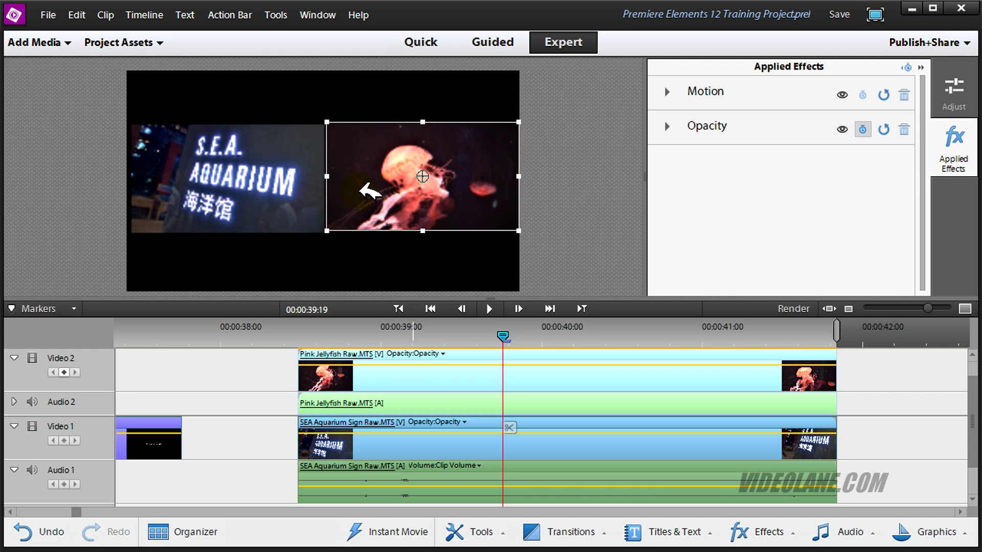
pyautogui.moveTo(358, 190); pyautogui.dragTo(360, 194)
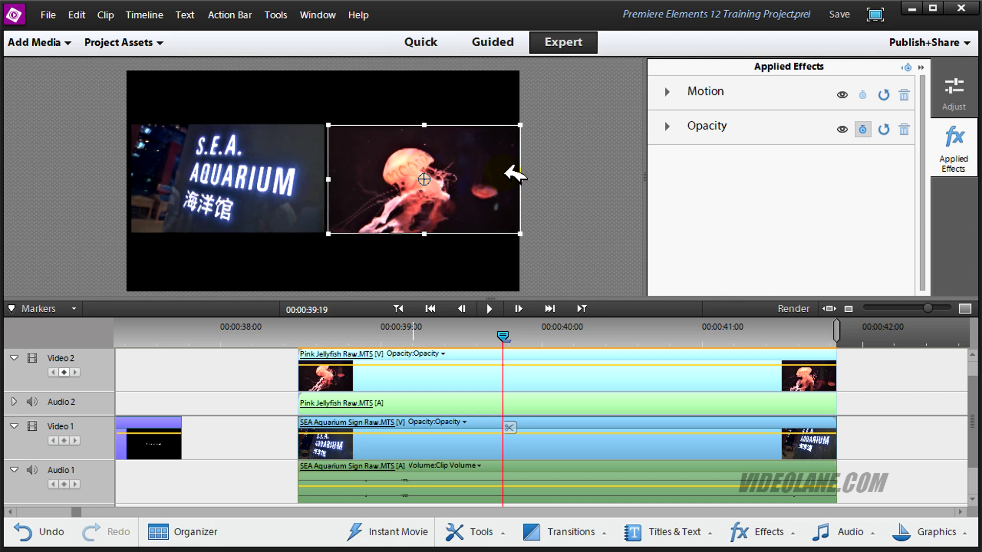
pyautogui.click(469, 244)
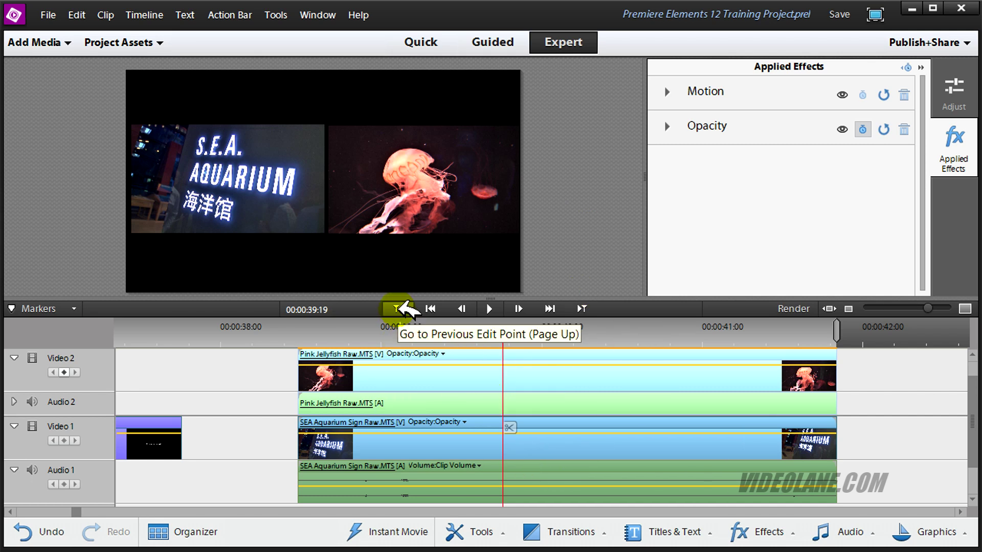
pyautogui.click(399, 308)
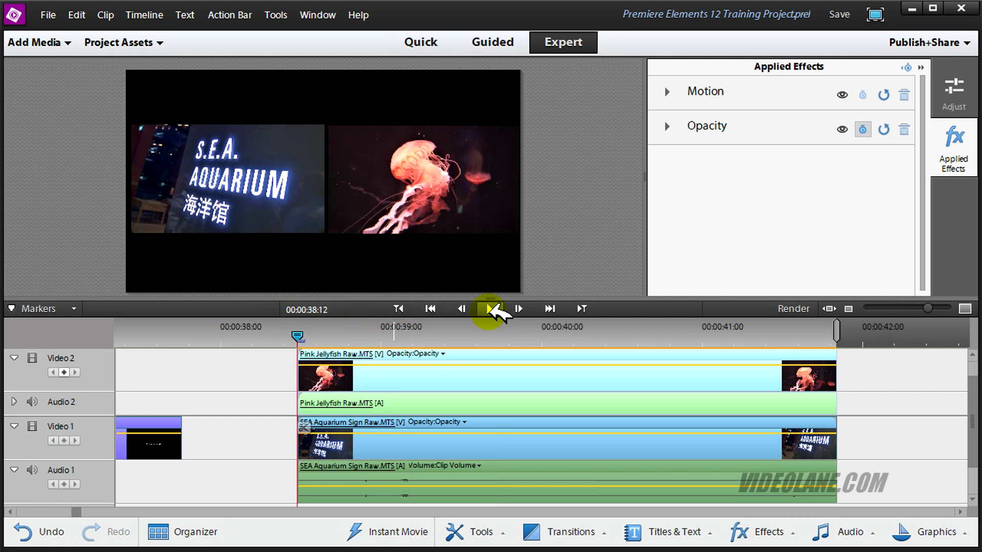
pyautogui.click(491, 308)
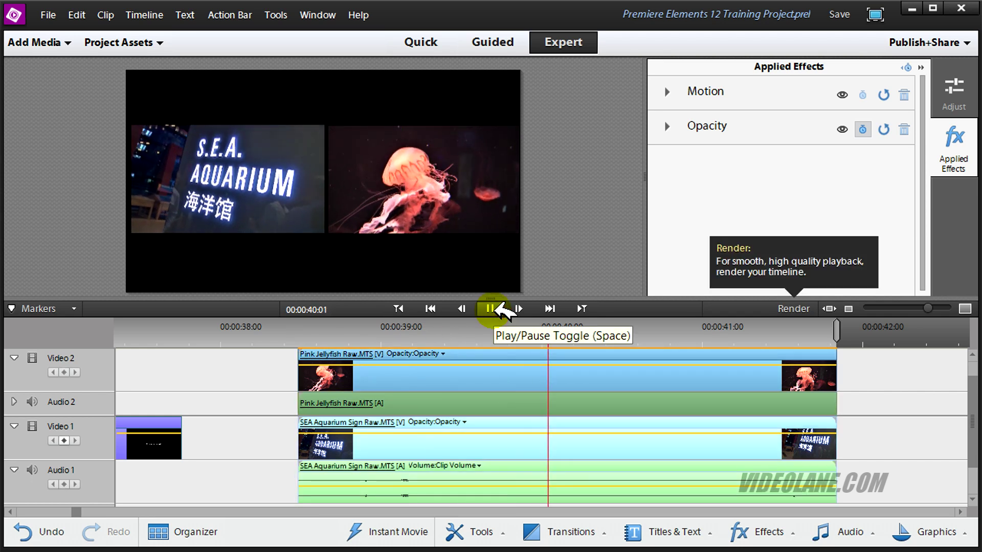
pyautogui.click(491, 308)
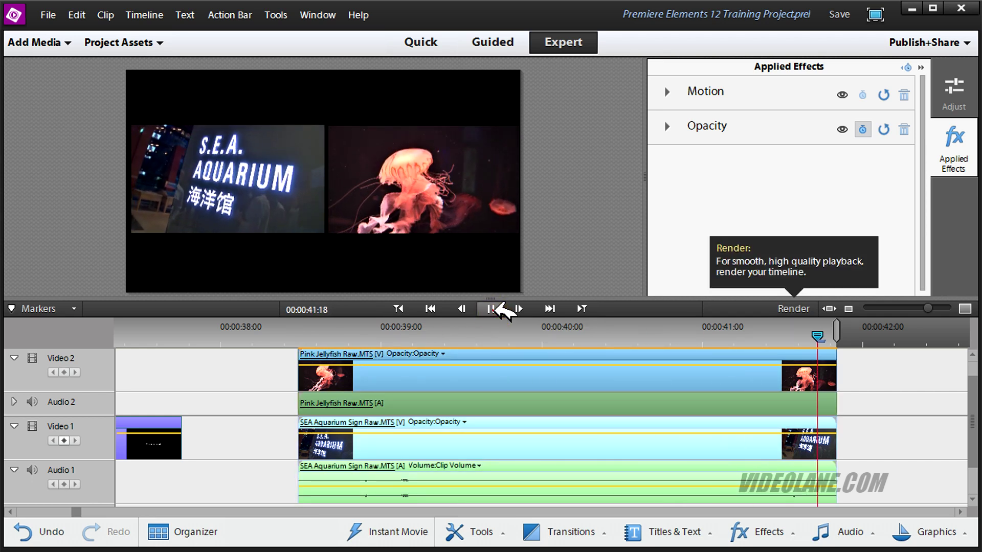
pyautogui.click(699, 321)
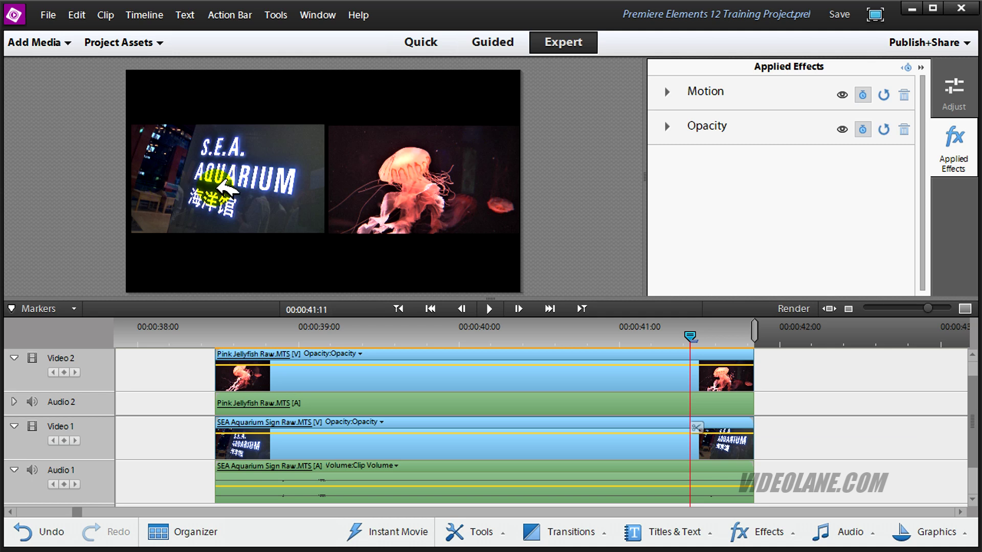
pyautogui.click(535, 162)
pyautogui.click(432, 217)
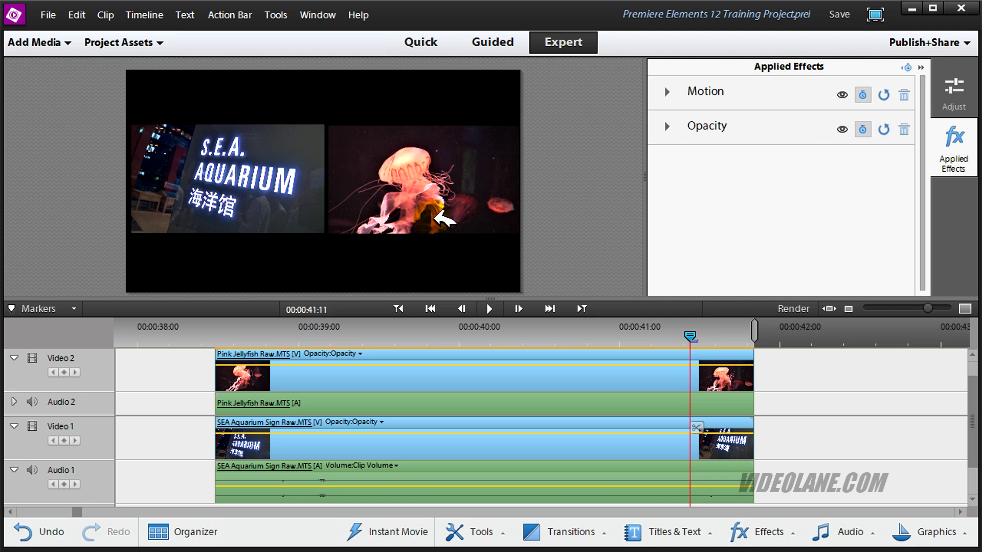
pyautogui.click(443, 62)
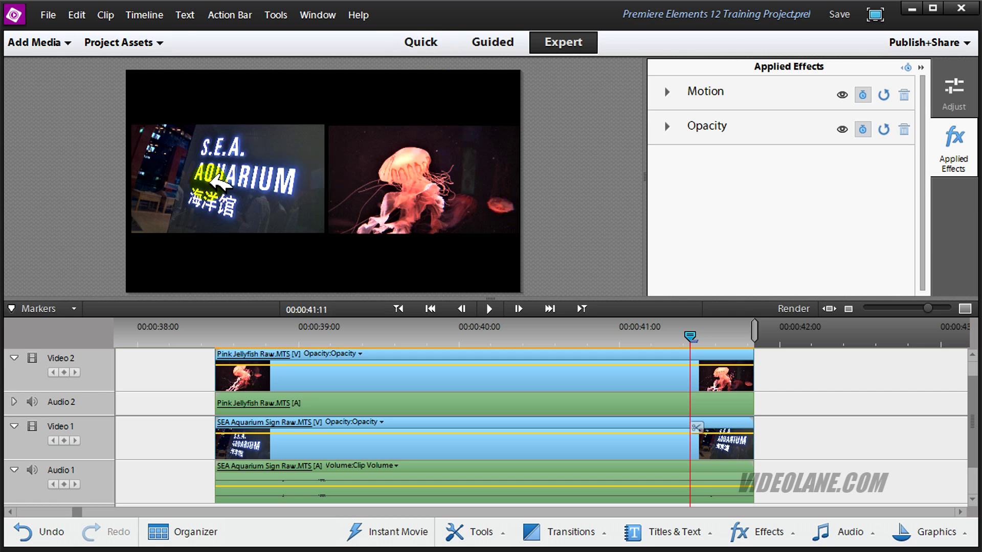
pyautogui.click(233, 60)
pyautogui.click(210, 59)
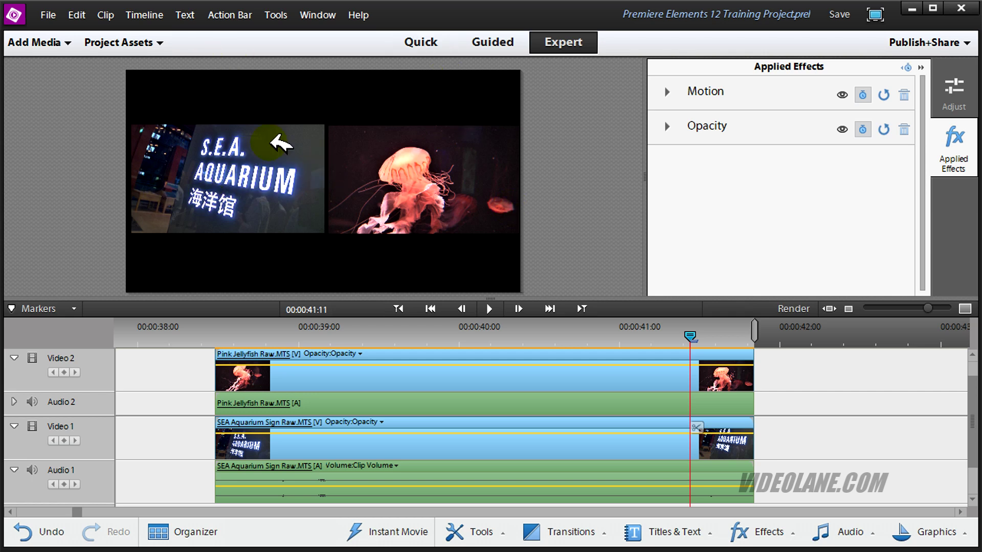
pyautogui.click(267, 227)
# - Search the effects for 'crop' and apply Crop to the SEA Aquarium clip
pyautogui.click(761, 533)
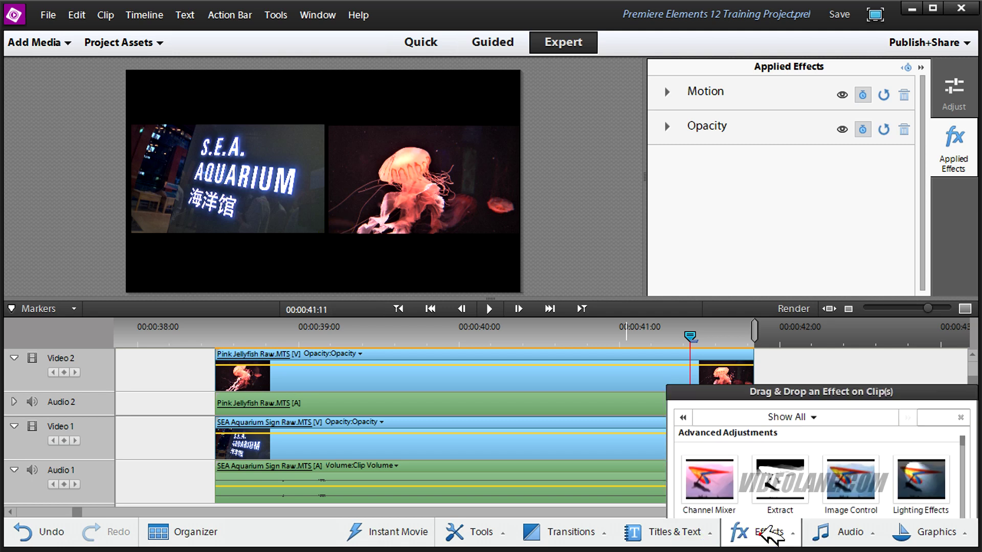
pyautogui.click(940, 336)
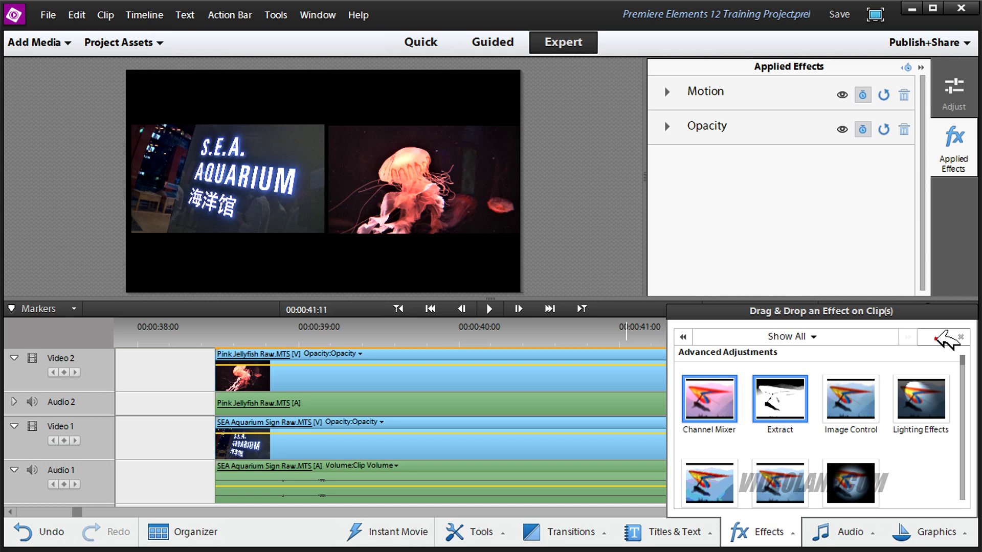
pyautogui.write('crop')
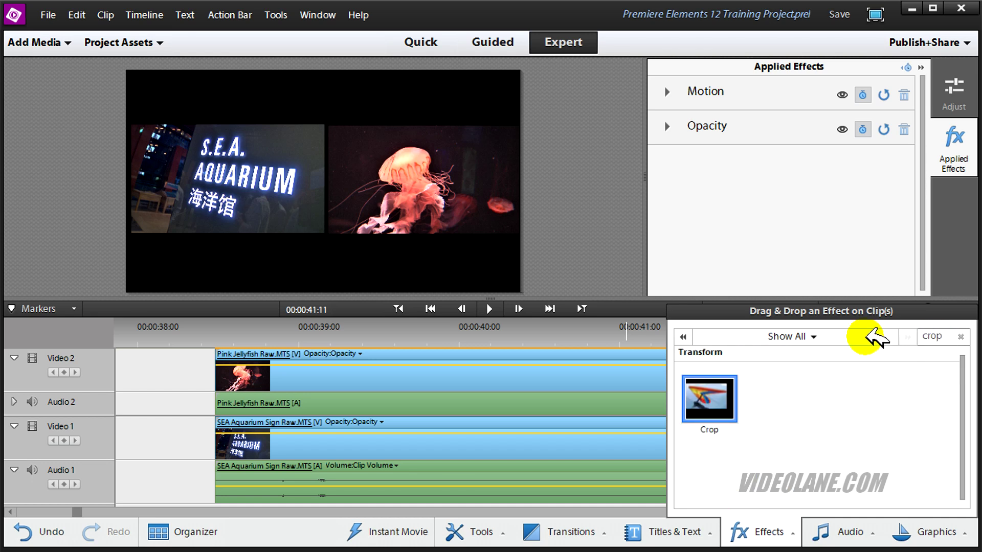
pyautogui.moveTo(719, 406)
pyautogui.mouseDown()
pyautogui.moveTo(680, 406)
pyautogui.moveTo(576, 454)
pyautogui.moveTo(336, 446)
pyautogui.mouseUp()
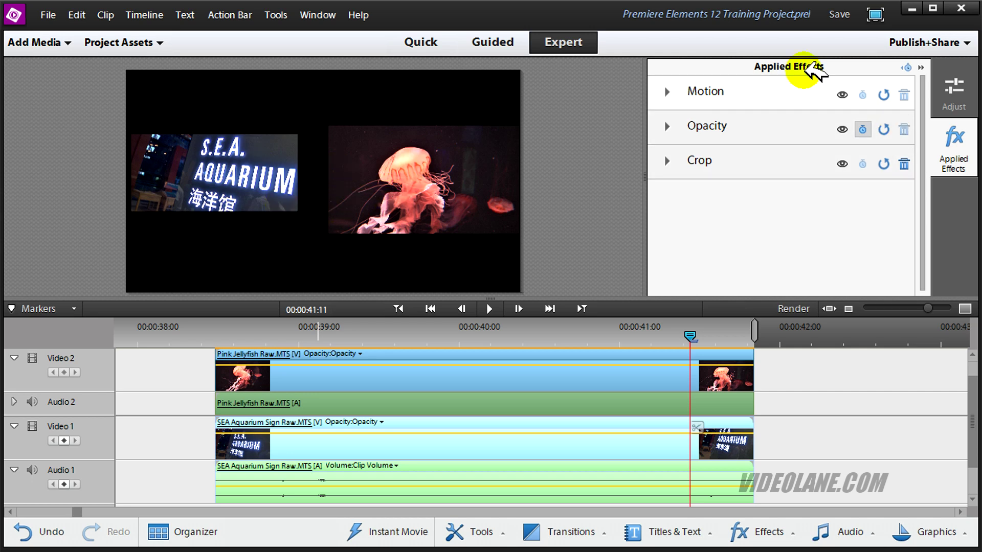
# - Crop the aquarium sign to Left 29.0% and Right 14.0%, keeping Top and Bottom at 0%
pyautogui.click(733, 163)
pyautogui.moveTo(132, 172); pyautogui.dragTo(191, 168)
pyautogui.moveTo(242, 210); pyautogui.dragTo(256, 241)
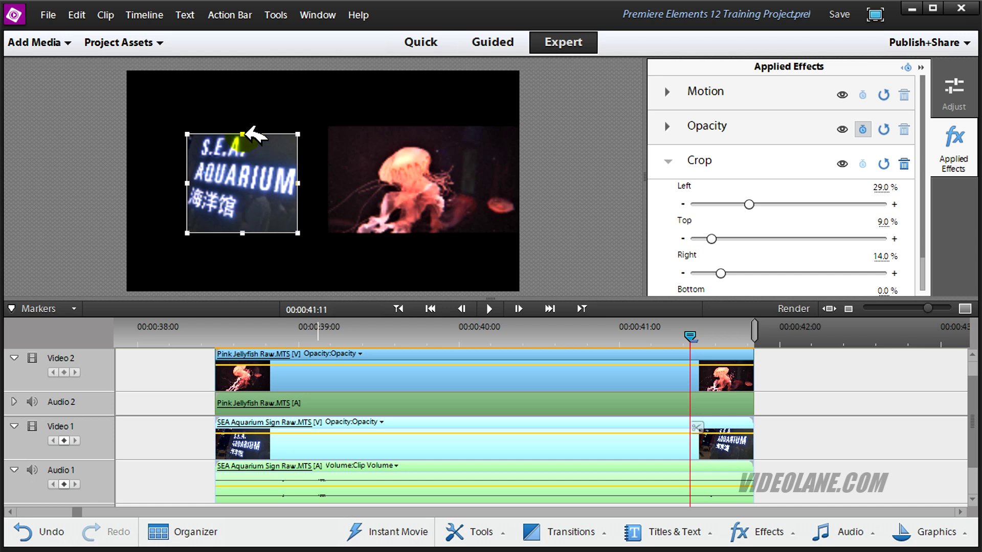
pyautogui.moveTo(246, 132); pyautogui.dragTo(246, 101)
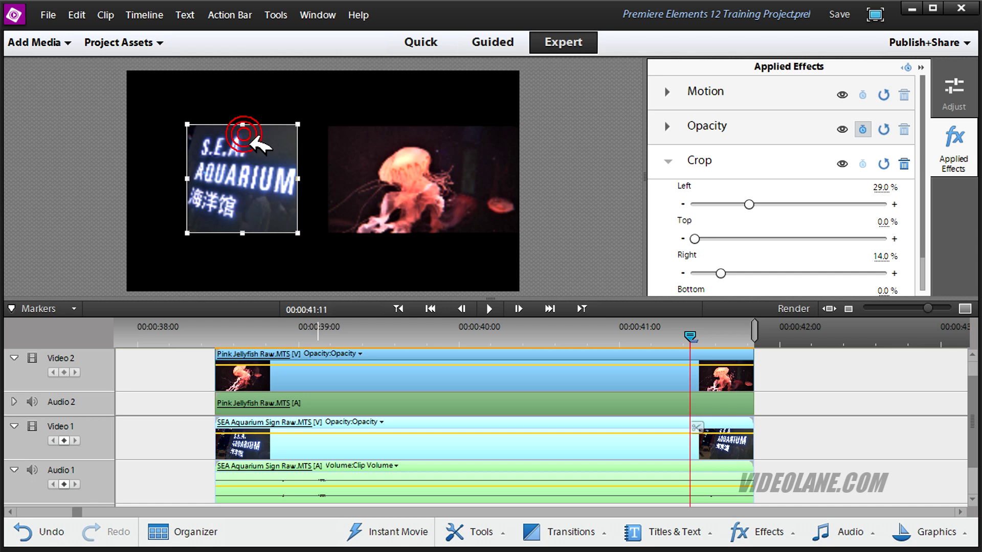
pyautogui.click(289, 127)
pyautogui.click(719, 92)
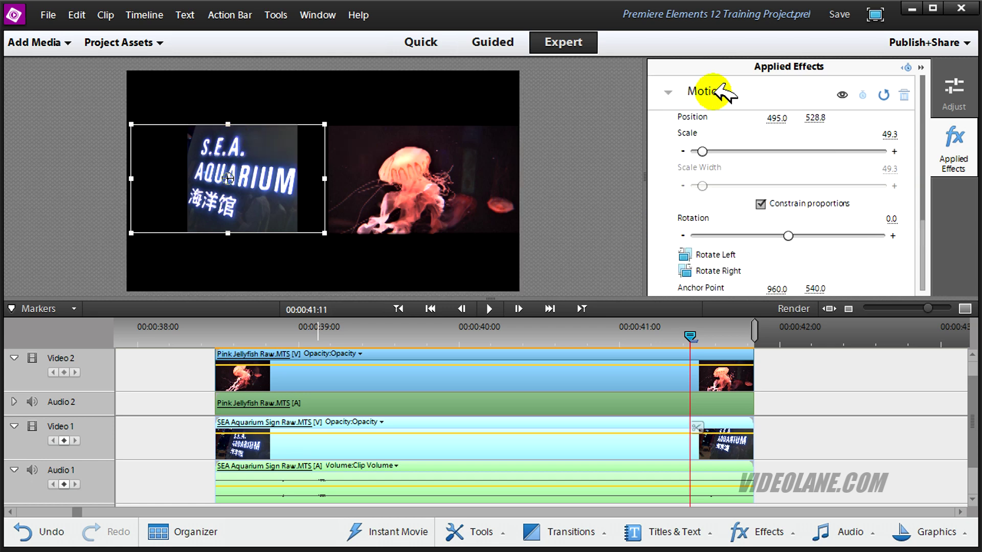
# - Scale the cropped SEA Aquarium sign clip to 102.7 and move it left to position 371.3, 528.8
pyautogui.click(322, 126)
pyautogui.moveTo(326, 122); pyautogui.dragTo(386, 61)
pyautogui.click(263, 158)
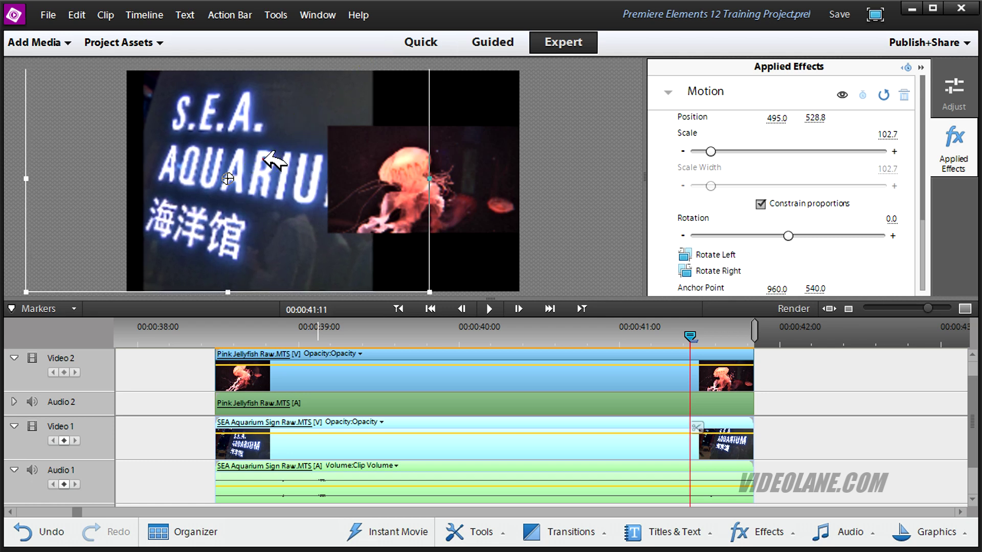
pyautogui.moveTo(262, 156); pyautogui.dragTo(237, 158)
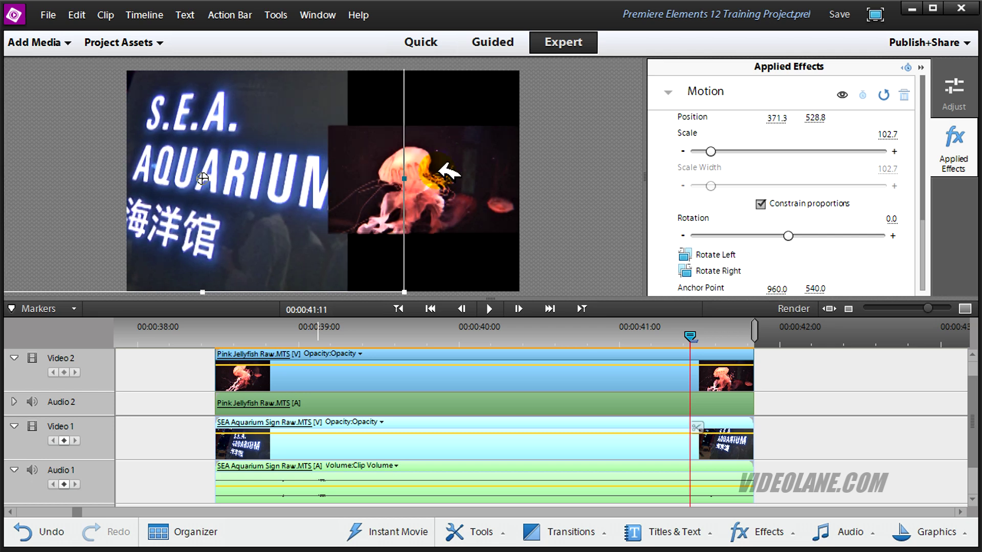
# - Apply the Crop effect to the Pink Jellyfish clip on Video 2
pyautogui.click(788, 532)
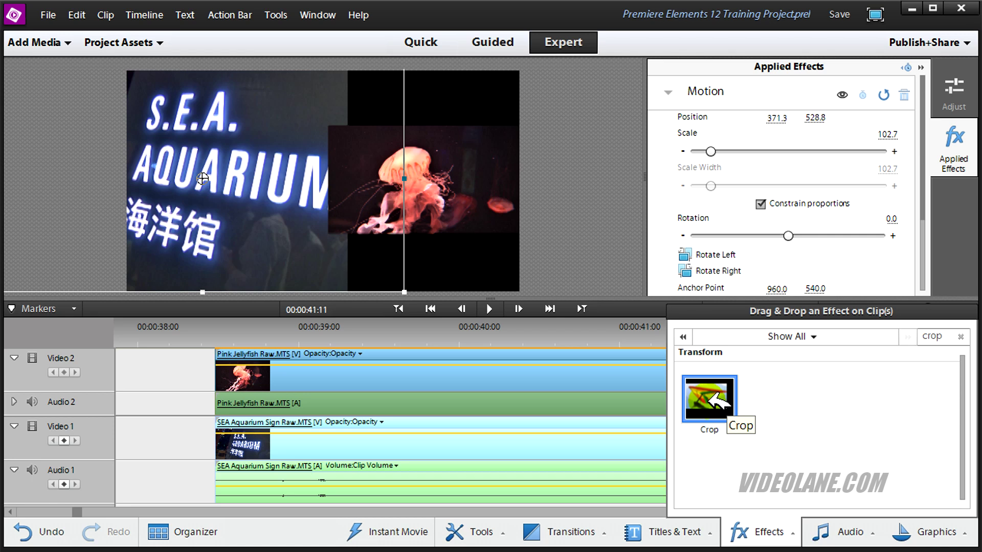
pyautogui.moveTo(711, 398); pyautogui.dragTo(385, 373)
pyautogui.click(713, 160)
# - Crop the jellyfish clip to Left 21.3% and Right 32.5%, leaving top and bottom uncropped
pyautogui.click(329, 173)
pyautogui.moveTo(330, 173); pyautogui.dragTo(371, 172)
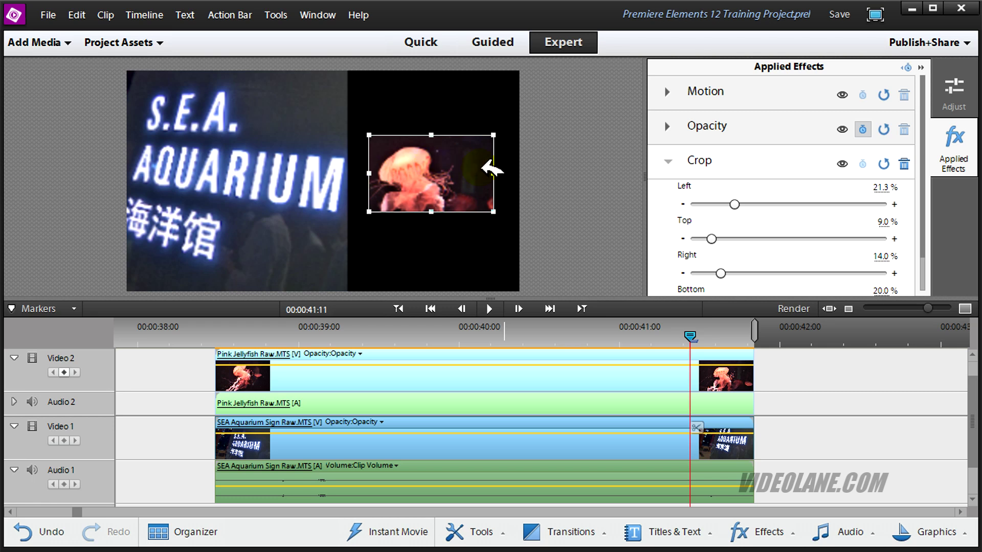
pyautogui.moveTo(494, 173); pyautogui.dragTo(460, 173)
pyautogui.moveTo(416, 124); pyautogui.dragTo(415, 106)
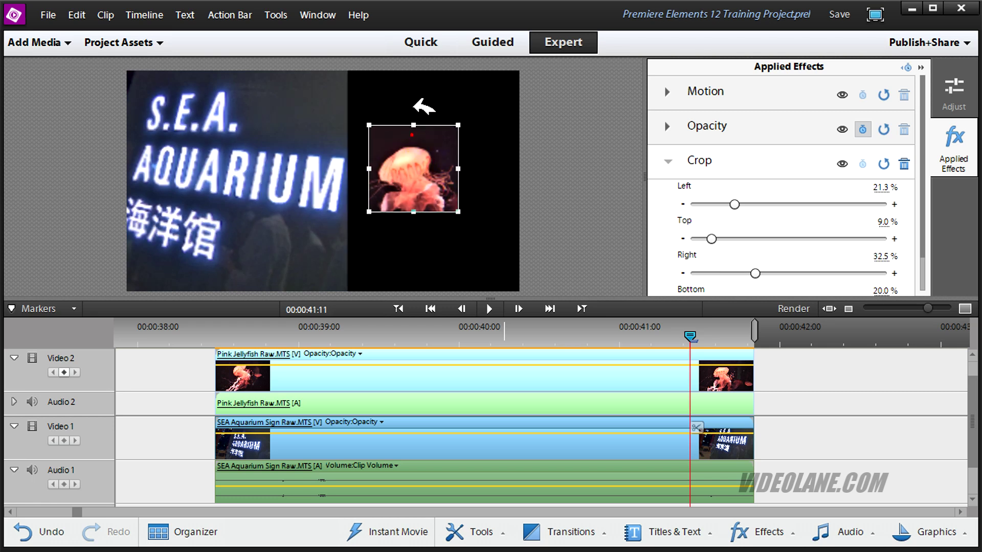
pyautogui.moveTo(414, 209); pyautogui.dragTo(418, 256)
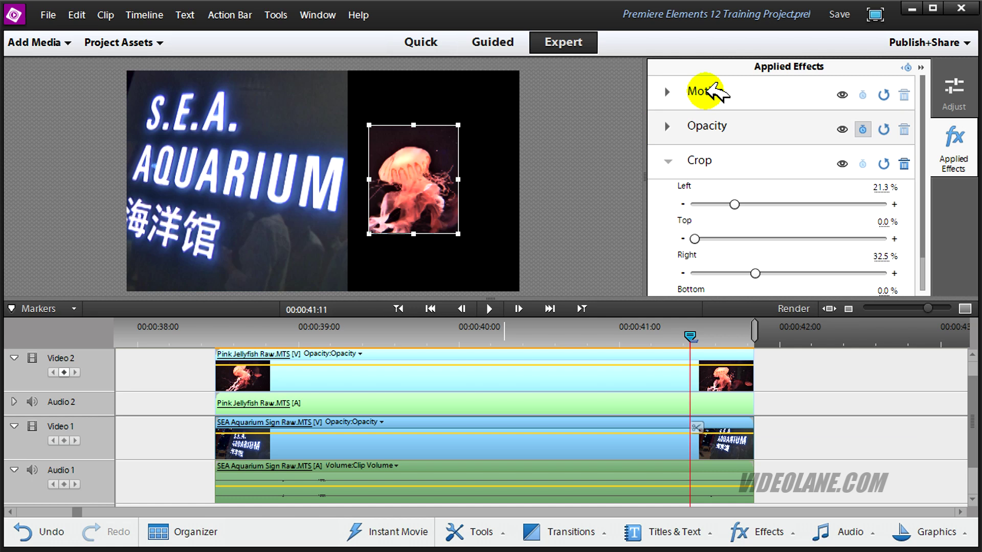
# - Scale the jellyfish clip to 101.1 and shift it right to fill the frame's right half
pyautogui.click(711, 93)
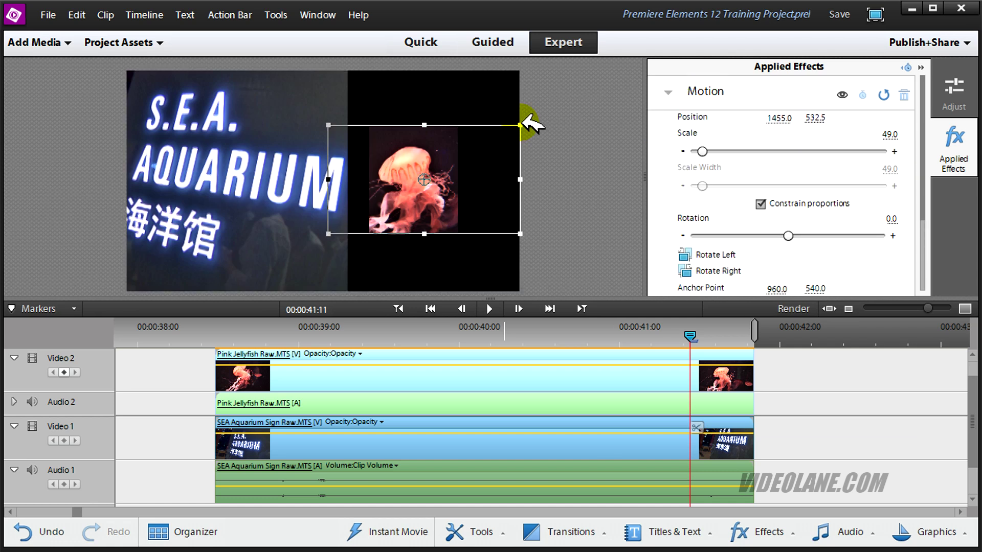
pyautogui.moveTo(522, 118); pyautogui.dragTo(590, 65)
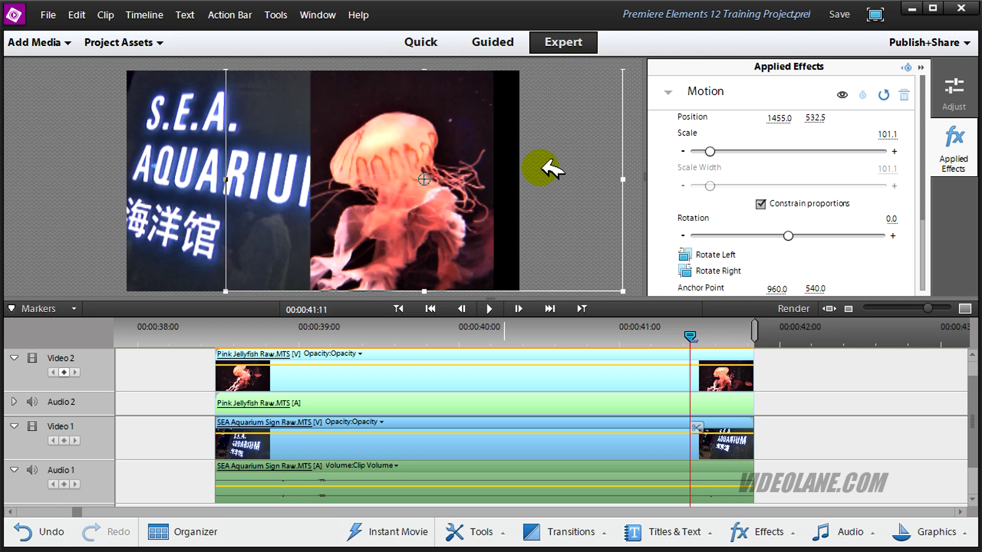
pyautogui.moveTo(563, 167); pyautogui.dragTo(575, 169)
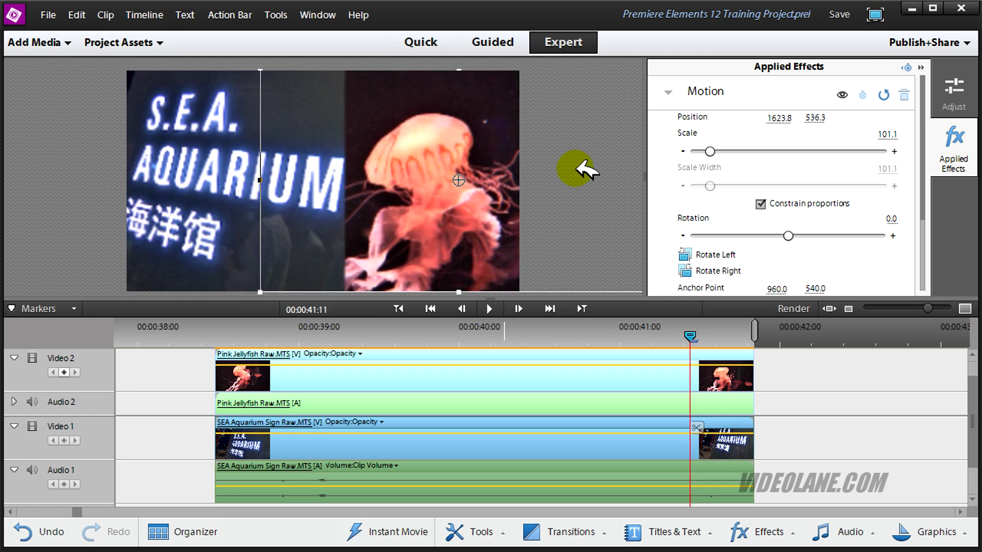
pyautogui.click(586, 168)
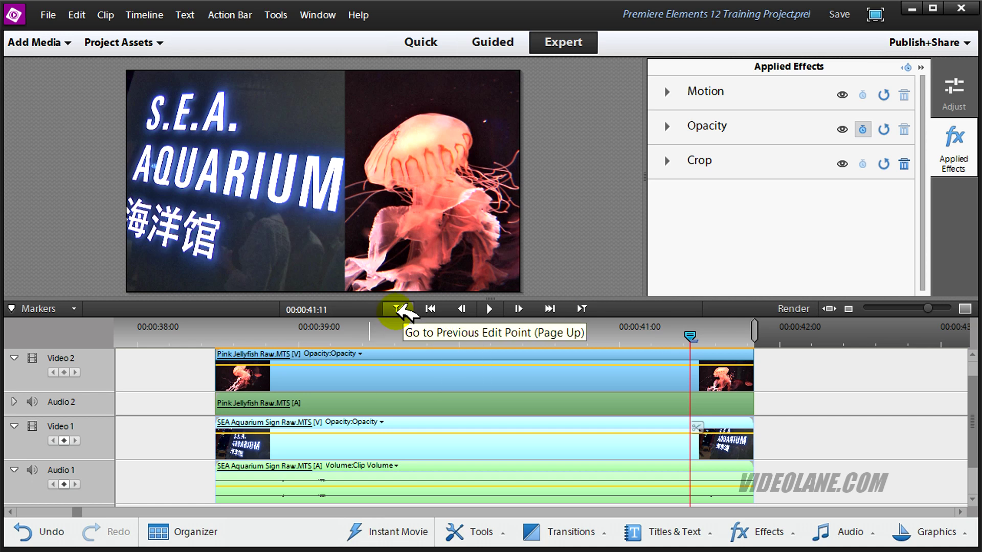
# - Play back the finished split screen from the start of the clips
pyautogui.click(399, 308)
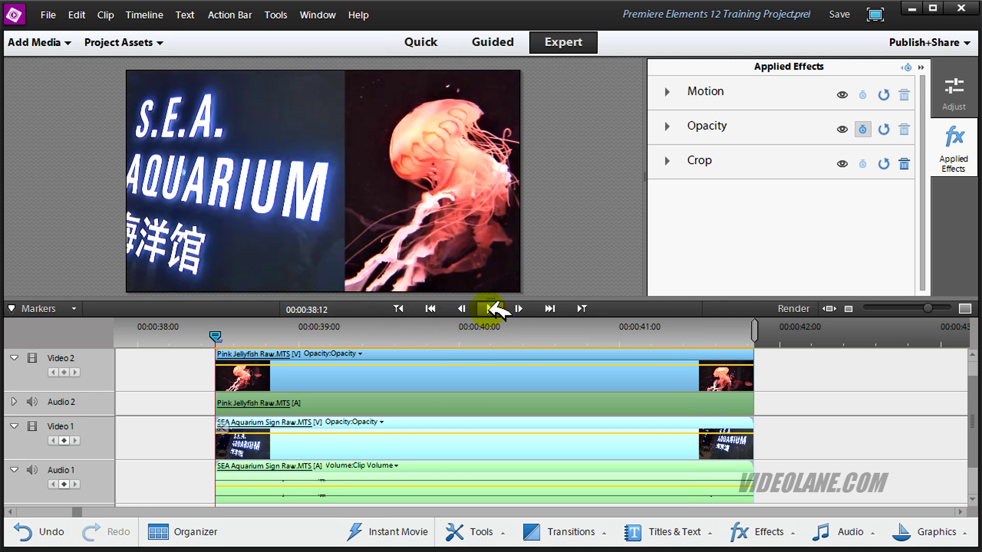
pyautogui.click(492, 308)
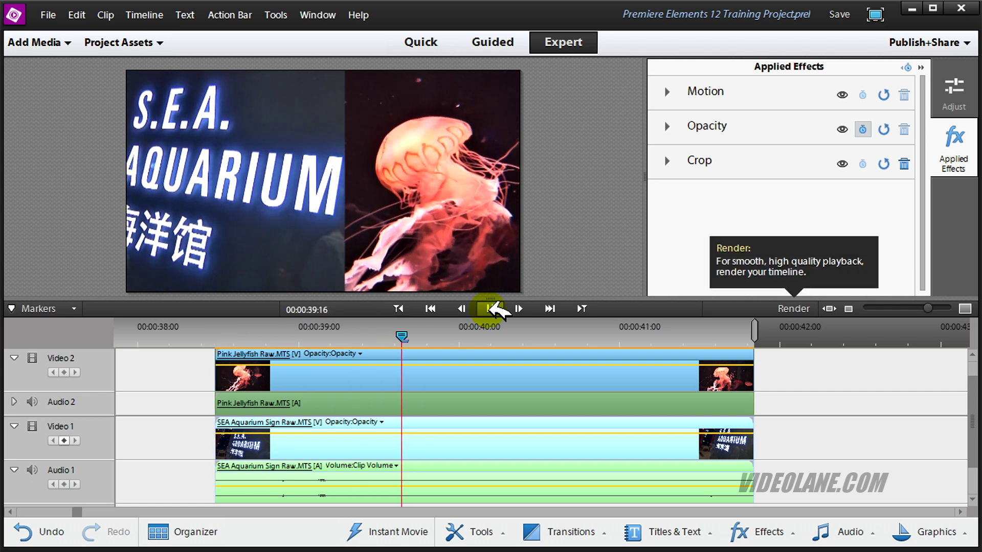